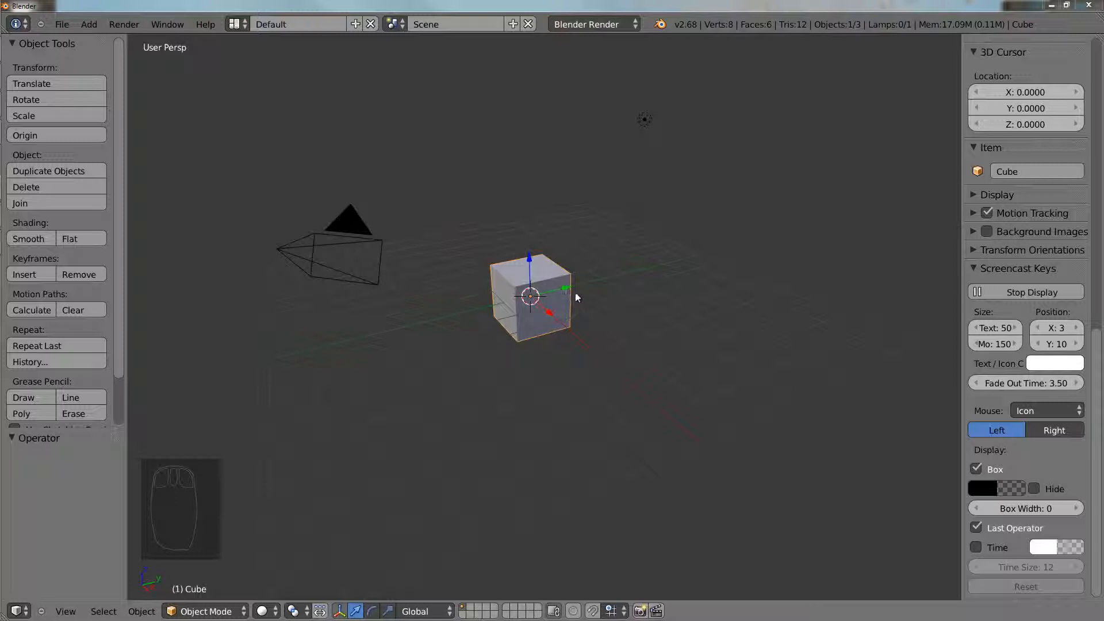
Move the cube along individual axes with the translate manipulator, finishing with a move of about 2.948 along Z
mouse_move(536, 271)
middle_mouse_down()
mouse_move(531, 294)
mouse_move(500, 296)
mouse_move(552, 263)
middle_mouse_up()
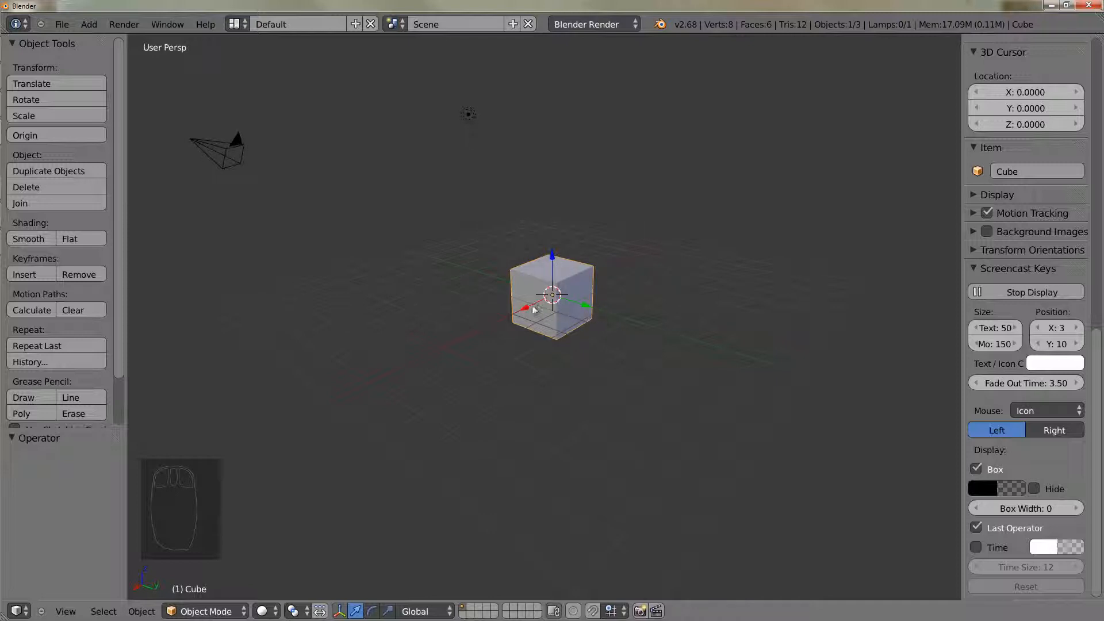
middle_click_drag(632, 329, 547, 326)
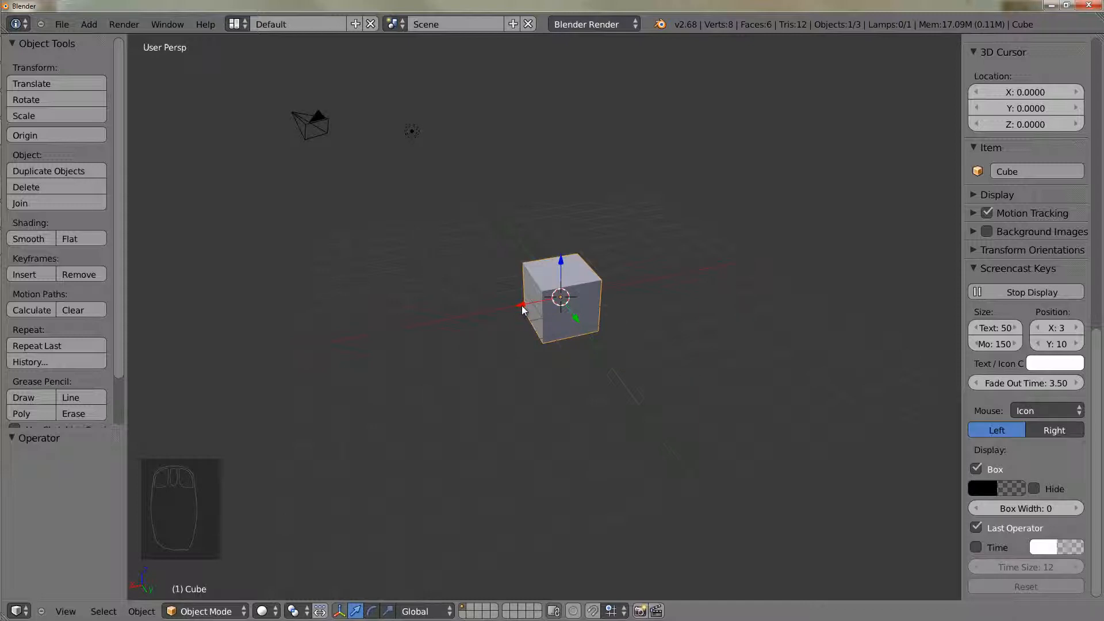
middle_click_drag(589, 388, 569, 404)
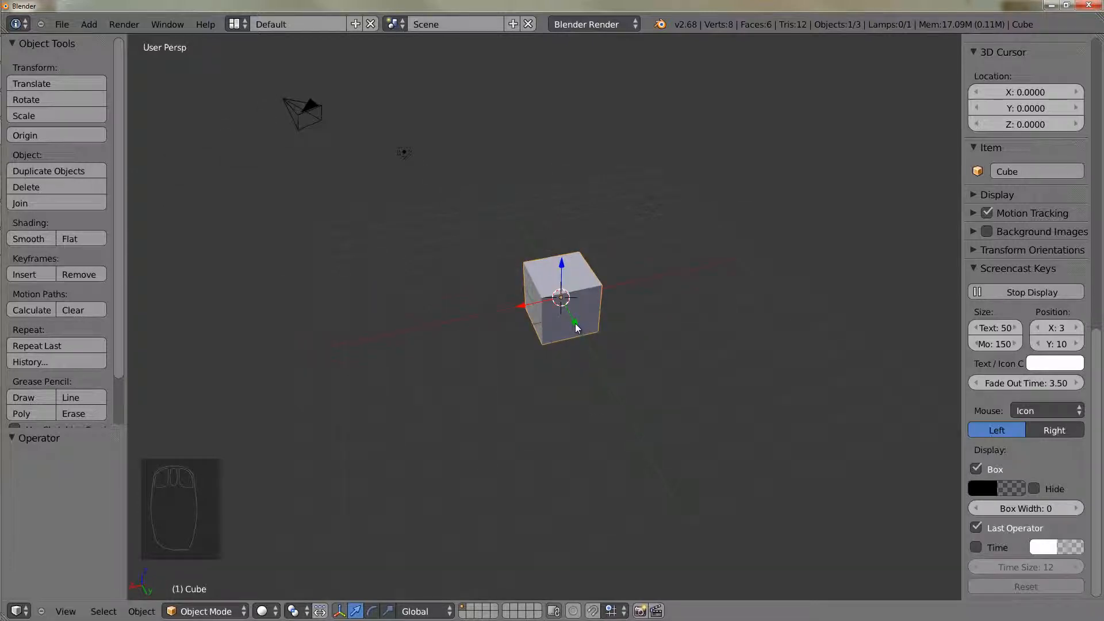
left_click_drag(575, 323, 618, 395)
middle_click_drag(617, 394, 572, 353)
left_click_drag(558, 333, 467, 337)
left_click_drag(514, 304, 513, 193)
middle_click_drag(515, 230, 492, 347)
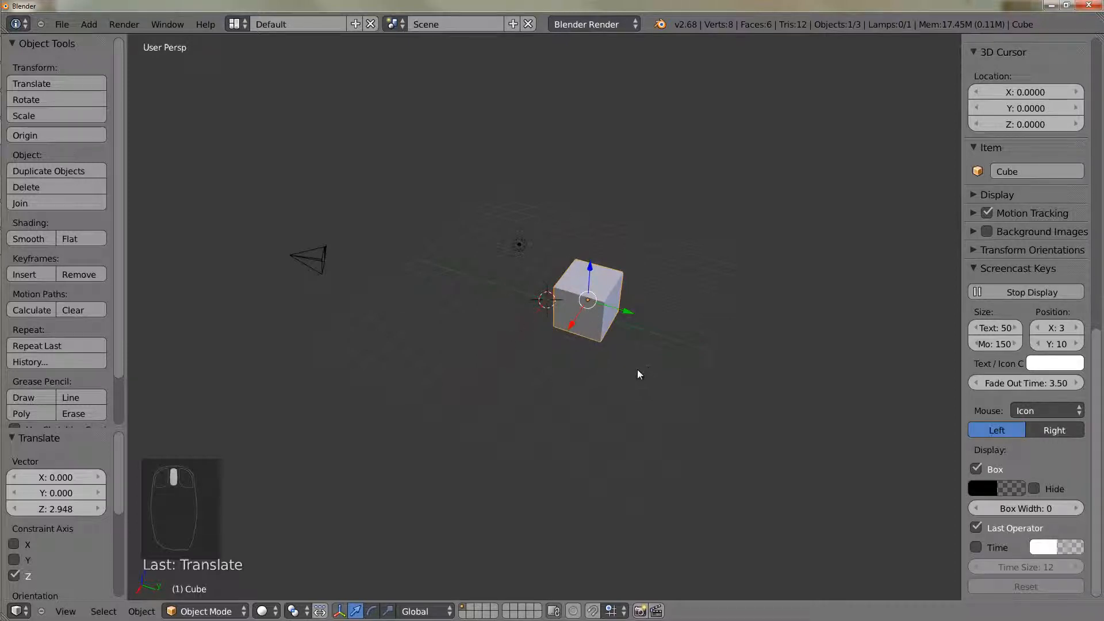
Move the cube freely without an axis constraint several times, including by about X -1.112, Y -2.559, Z 2.993
middle_click_drag(638, 375, 614, 367)
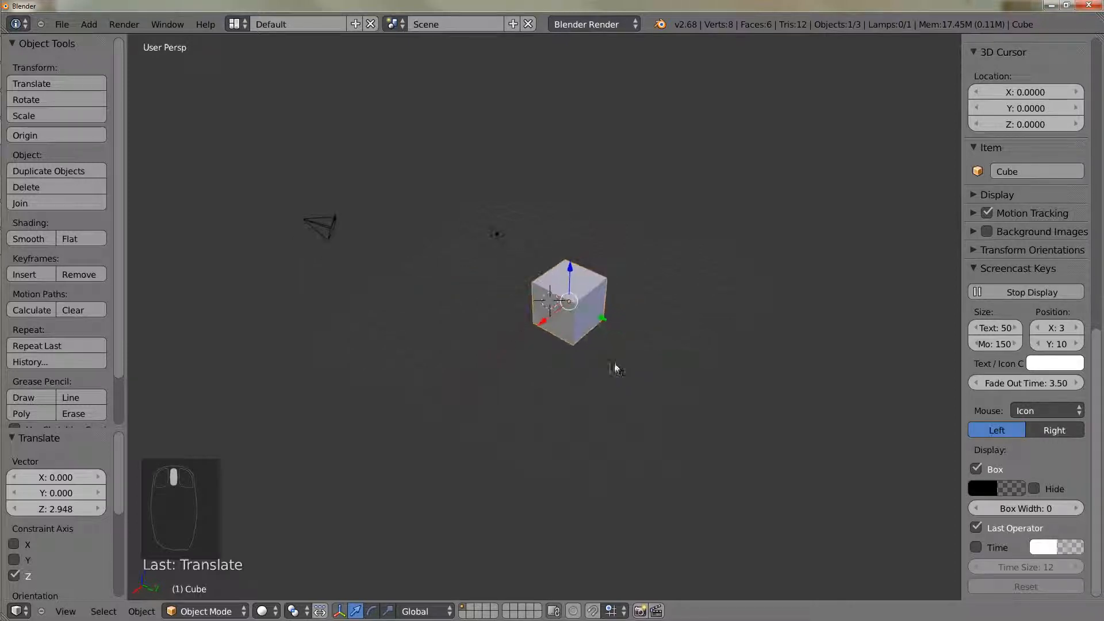
left_click(570, 302)
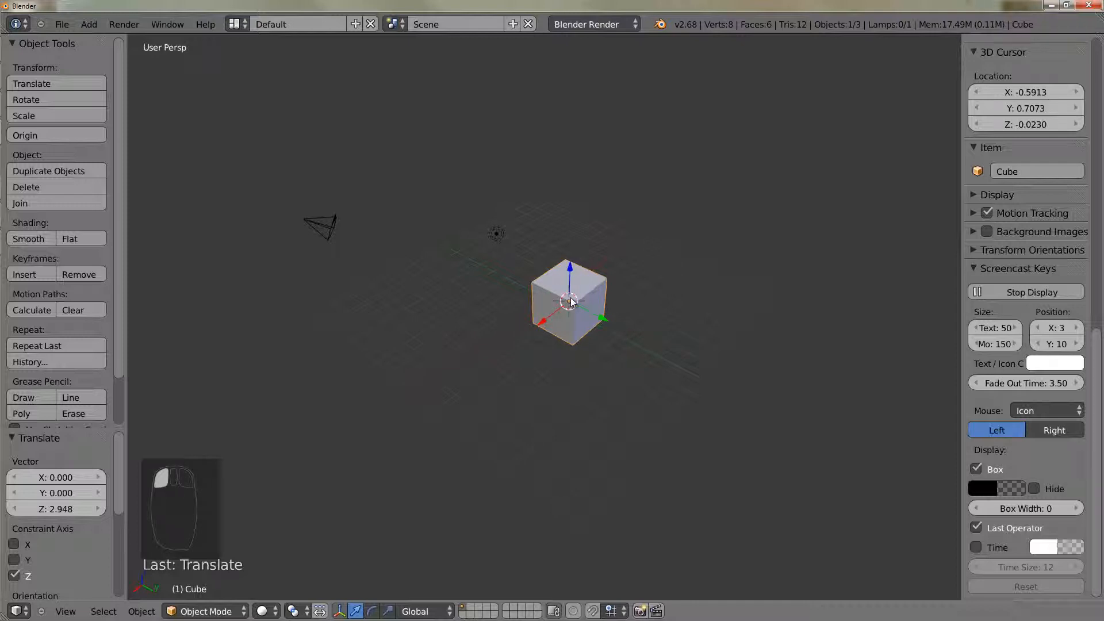
key("g")
left_click(578, 301)
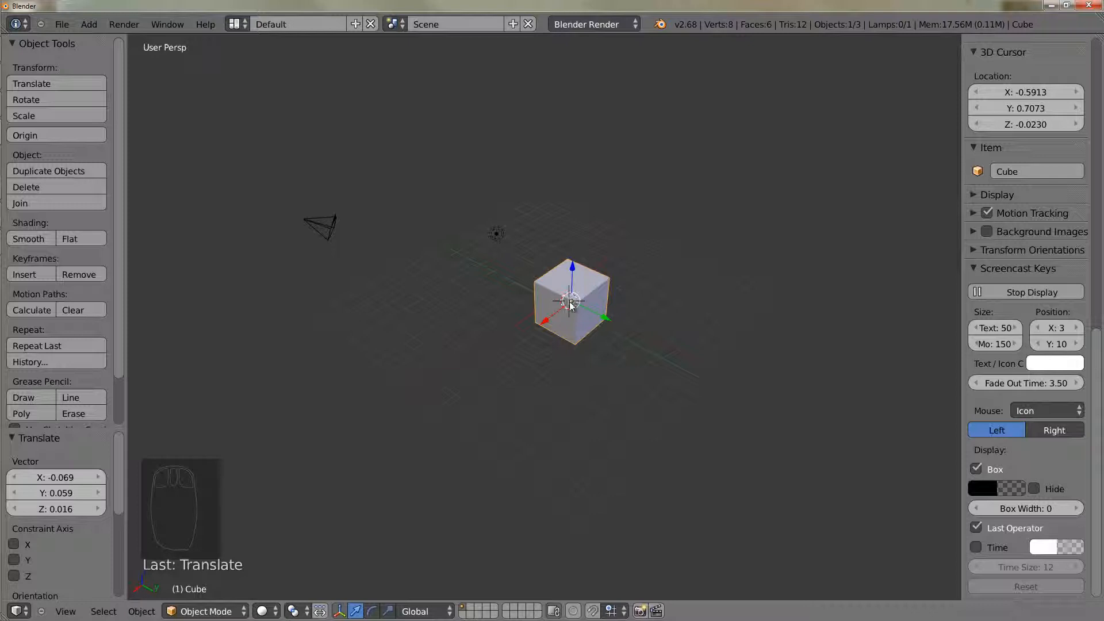
left_click_drag(575, 302, 541, 198)
middle_click_drag(542, 300, 567, 291)
left_click(550, 179)
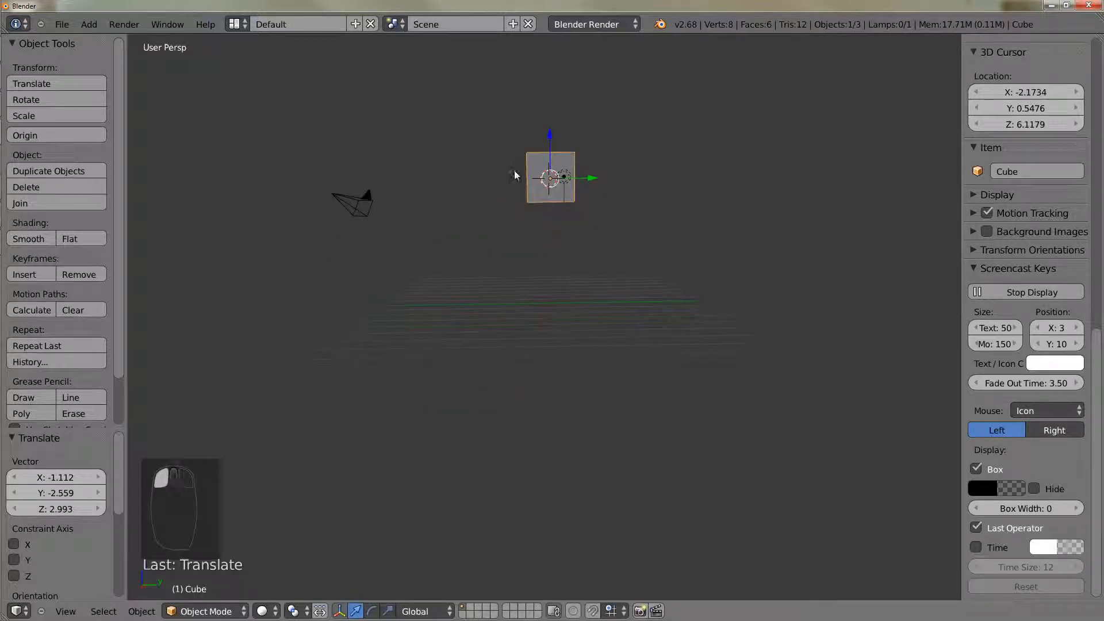
left_click_drag(544, 177, 449, 149)
middle_click_drag(527, 235, 602, 242)
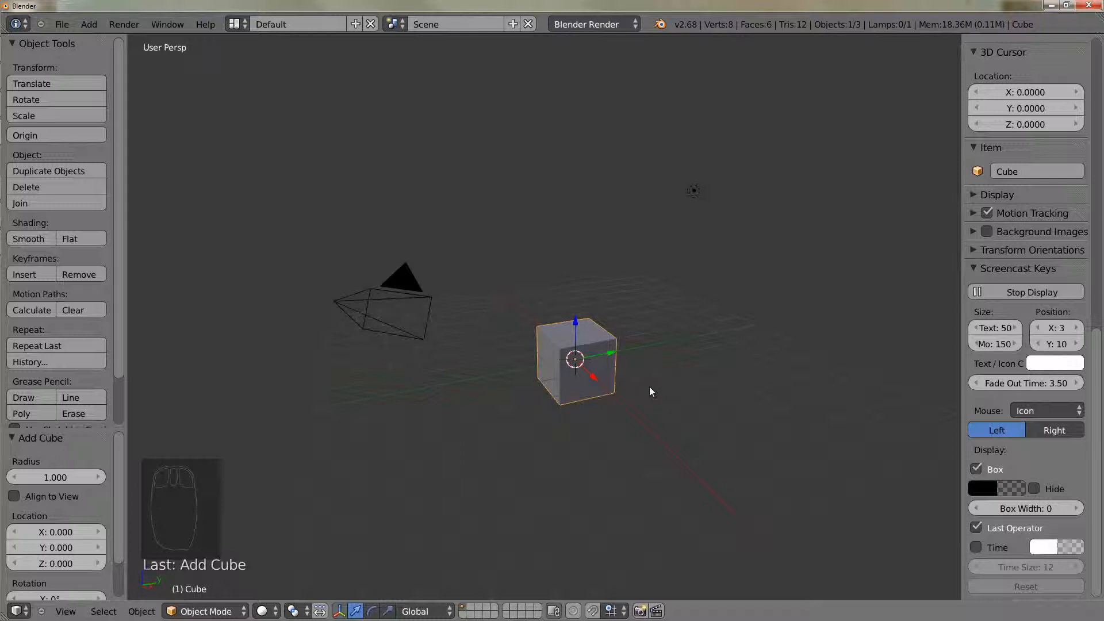
Grab the cube, try the global X and Y constraints, and move it about 5.134 along global Z
key("g")
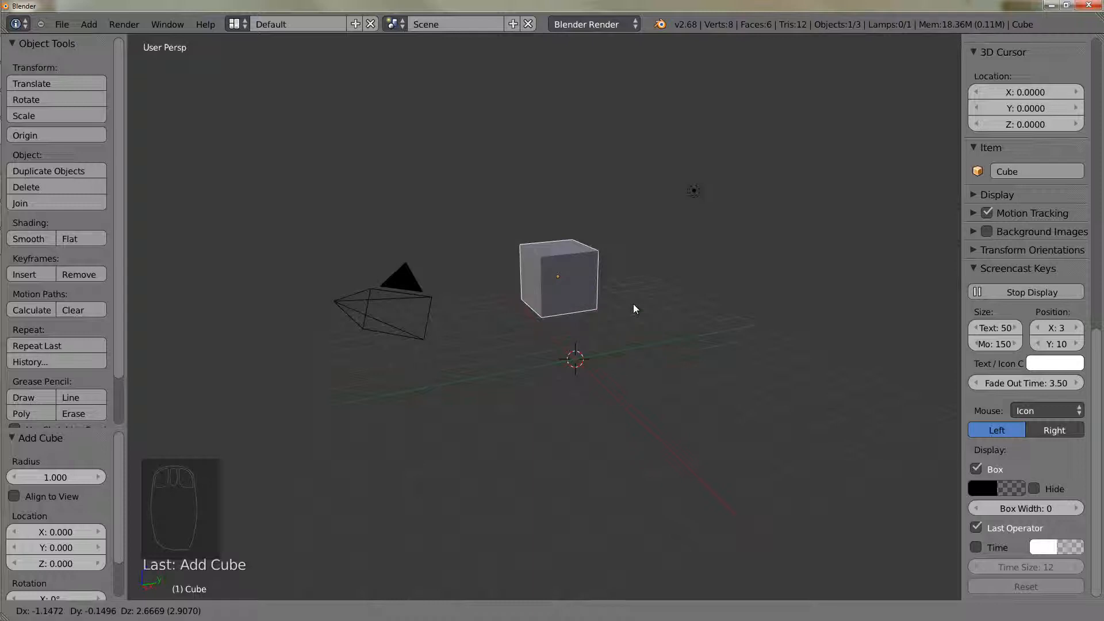
key("x")
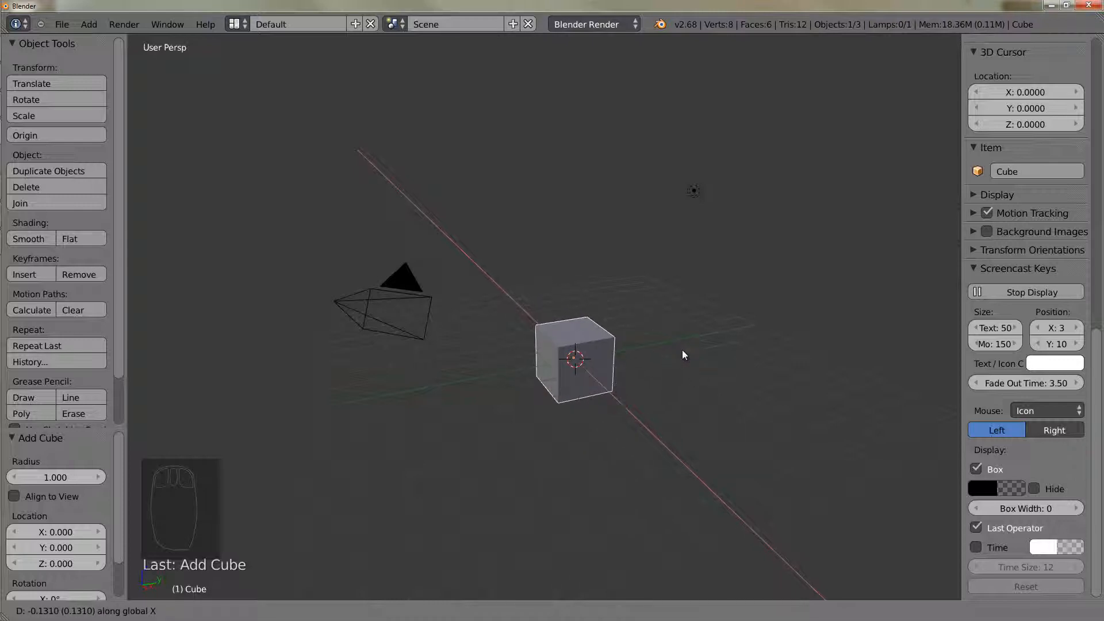
key("y")
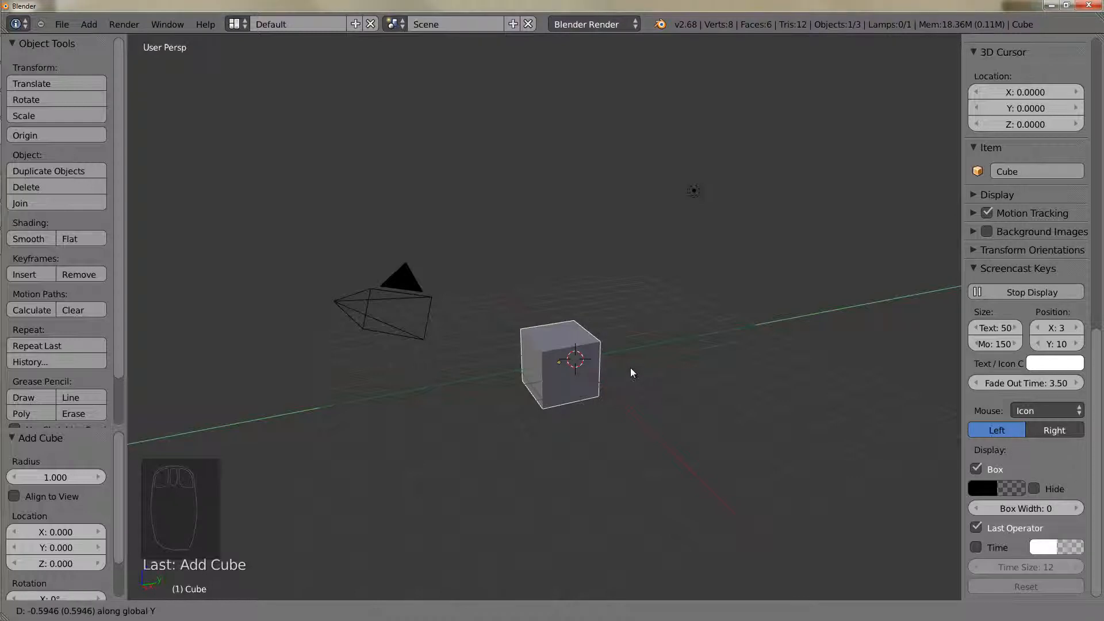
key("z")
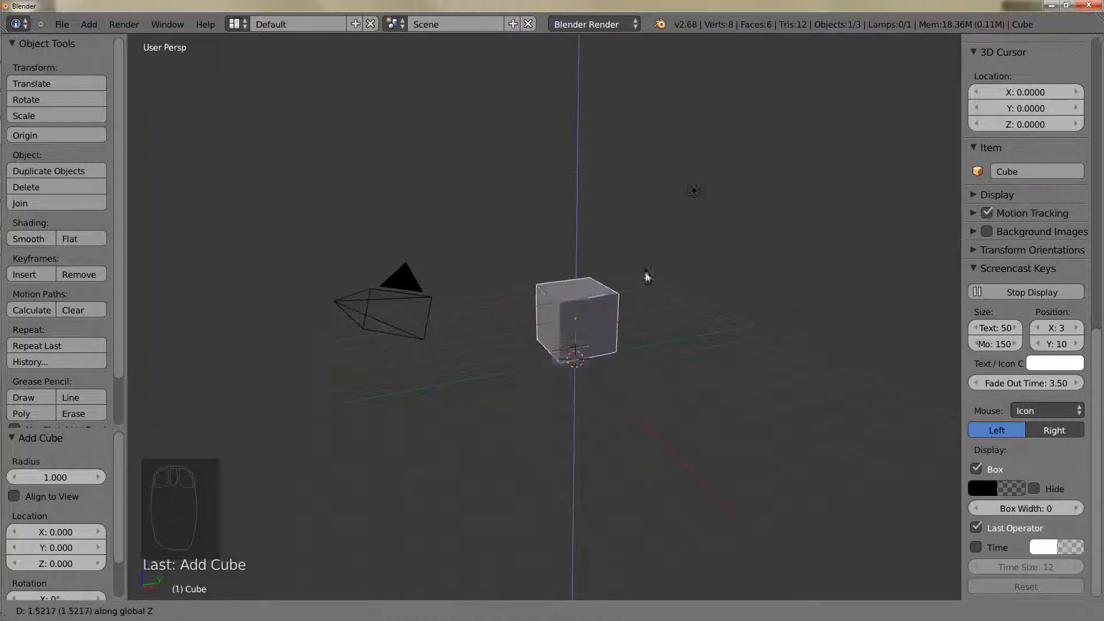
left_click(640, 246)
Move the cube about -3.895 along global Y and about 4.941 along global X
key("g")
key("y")
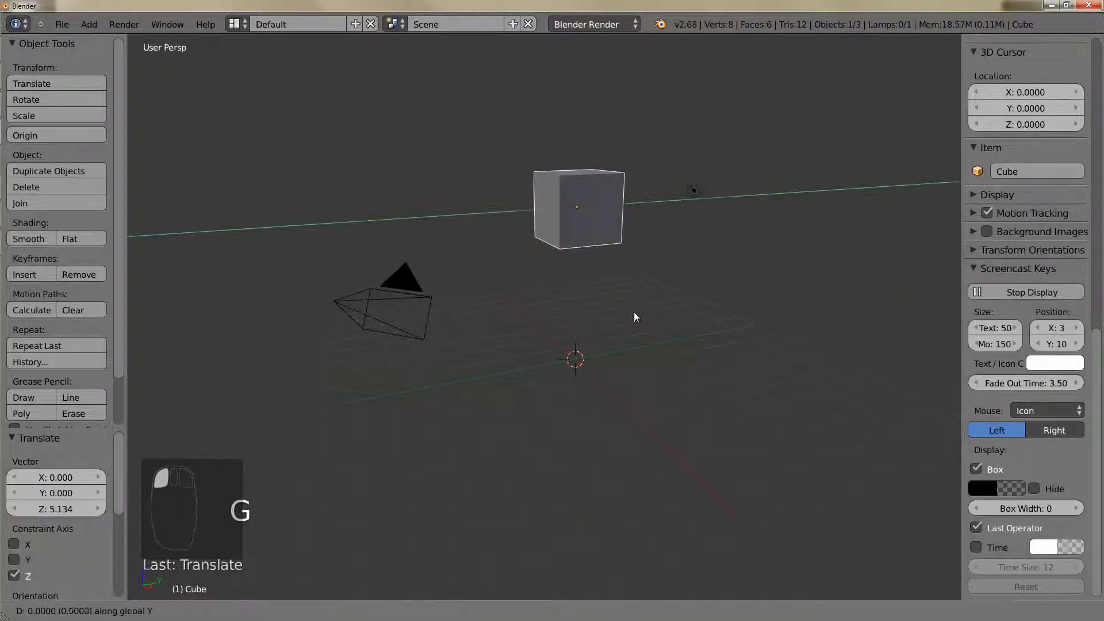
left_click(525, 312)
key("g")
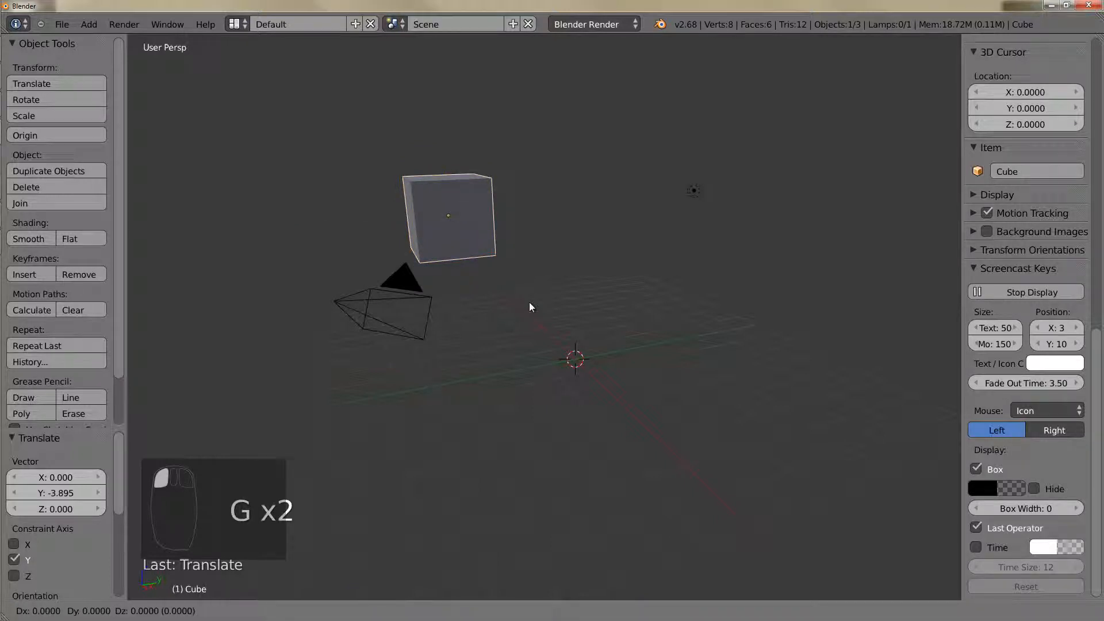
key("x")
left_click(556, 313)
Move the cube downward along the global Z axis
key("g")
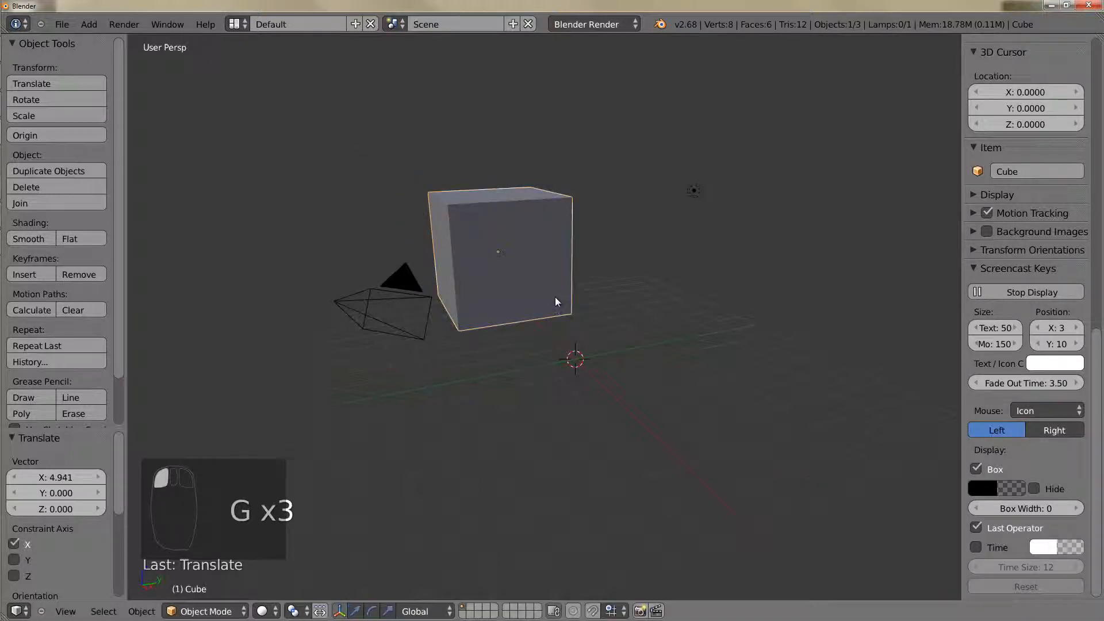
key("z")
left_click(563, 387)
middle_click_drag(562, 387, 661, 360)
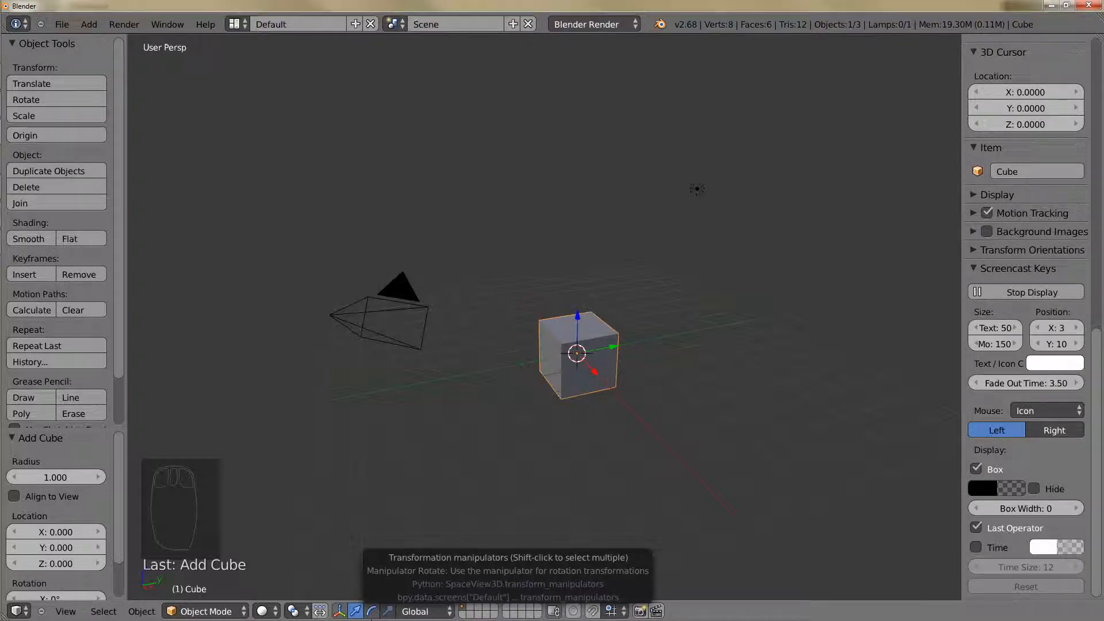
Switch the transform manipulator to rotation, toggling its display off and back on
left_click(370, 612)
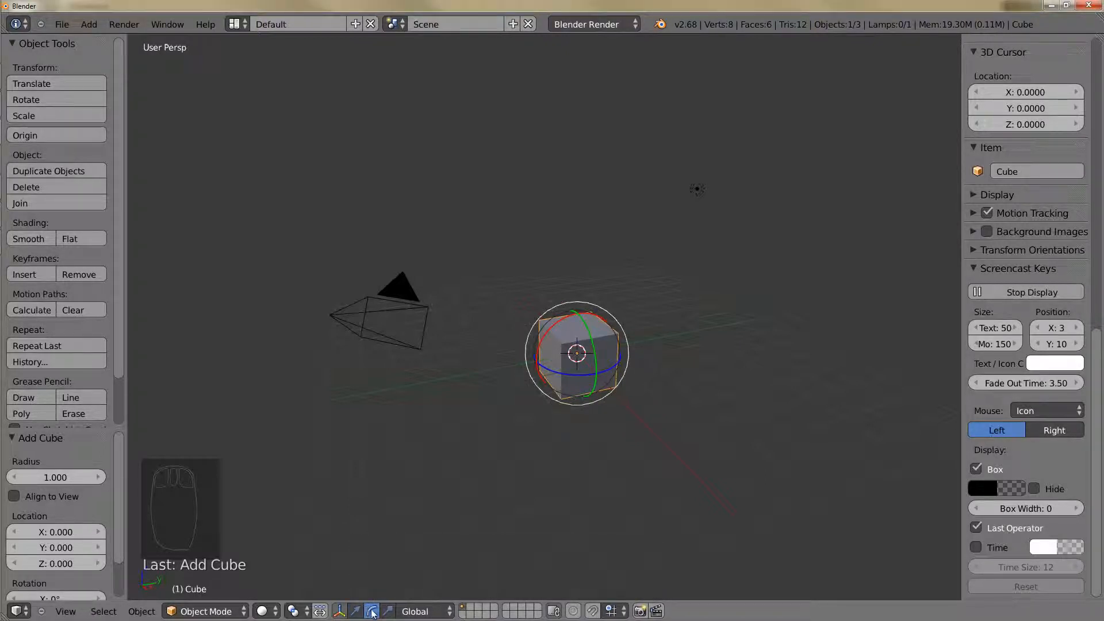
left_click(341, 611)
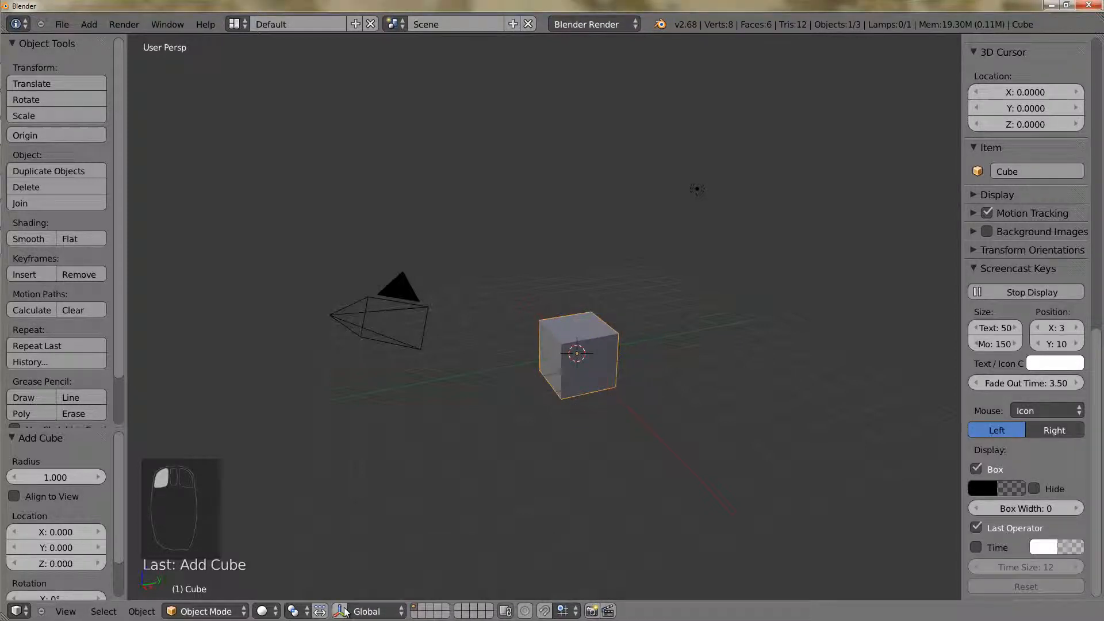
left_click(342, 611)
left_click(343, 612)
left_click(342, 611)
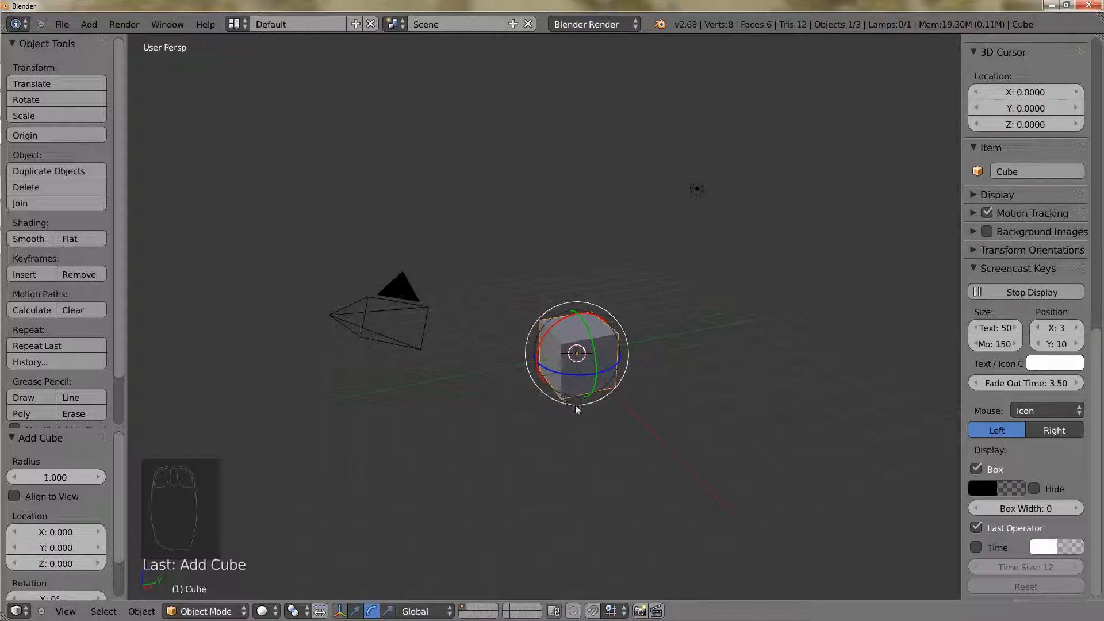
Rotate the cube with the manipulator's axis rings, about -1254.383° around X and about 46.653° around Z
middle_click_drag(567, 391, 491, 402)
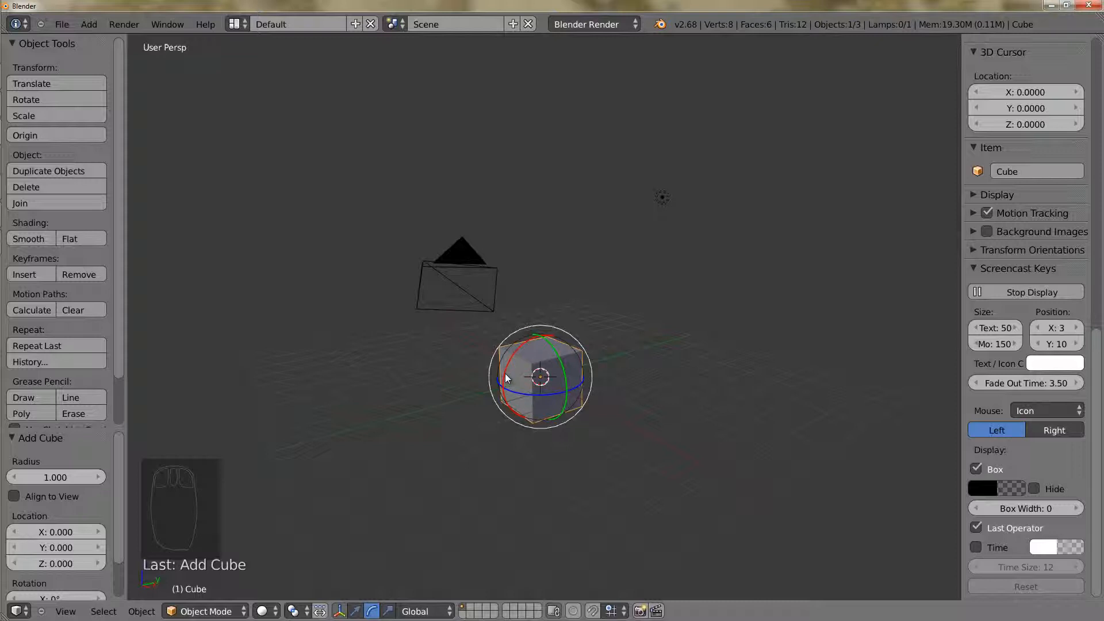
left_click_drag(506, 375, 572, 382)
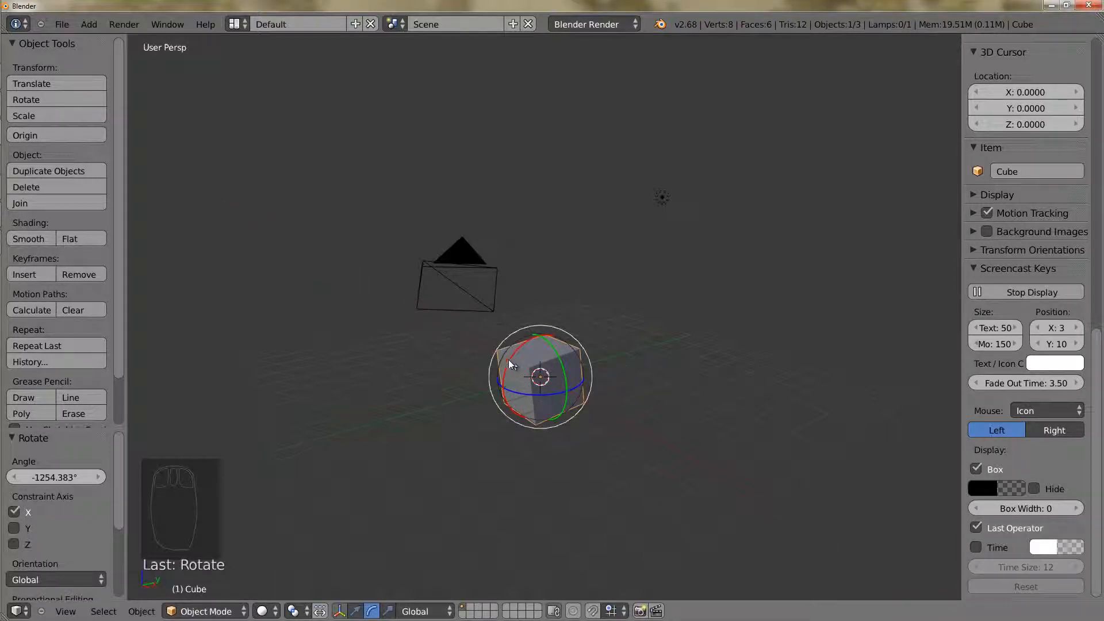
left_click_drag(509, 360, 592, 403)
middle_click_drag(592, 402, 516, 407)
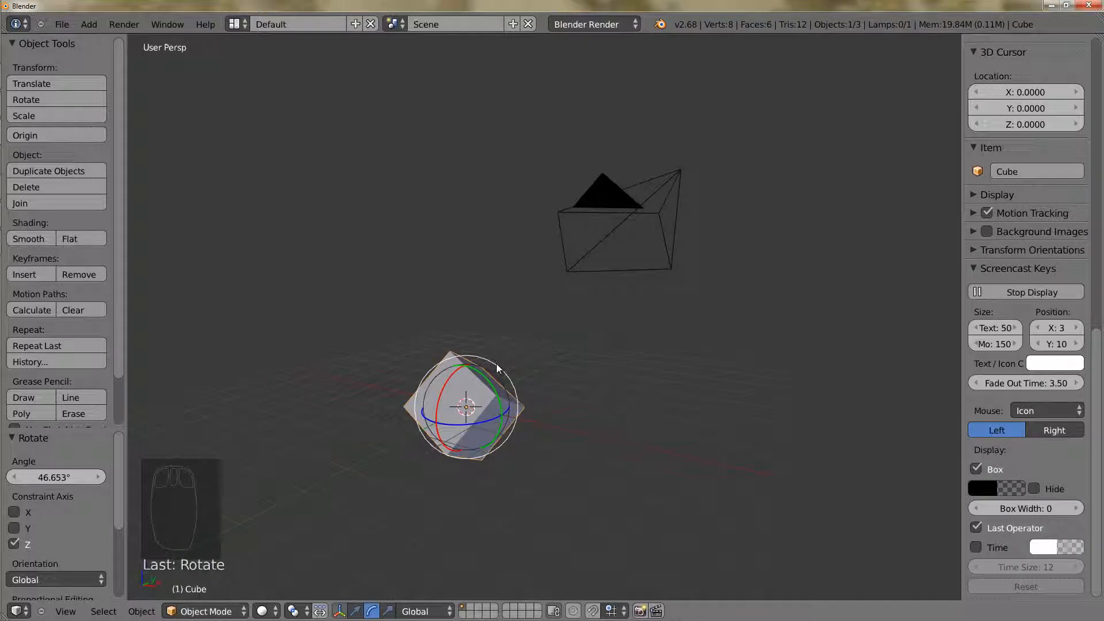
Rotate the cube around the viewing axis with the manipulator's outer ring from several view angles, including by about -1126.033°
left_click_drag(499, 363, 512, 410)
middle_click_drag(512, 409, 547, 445)
middle_click_drag(611, 473, 488, 393)
left_click_drag(568, 375, 437, 406)
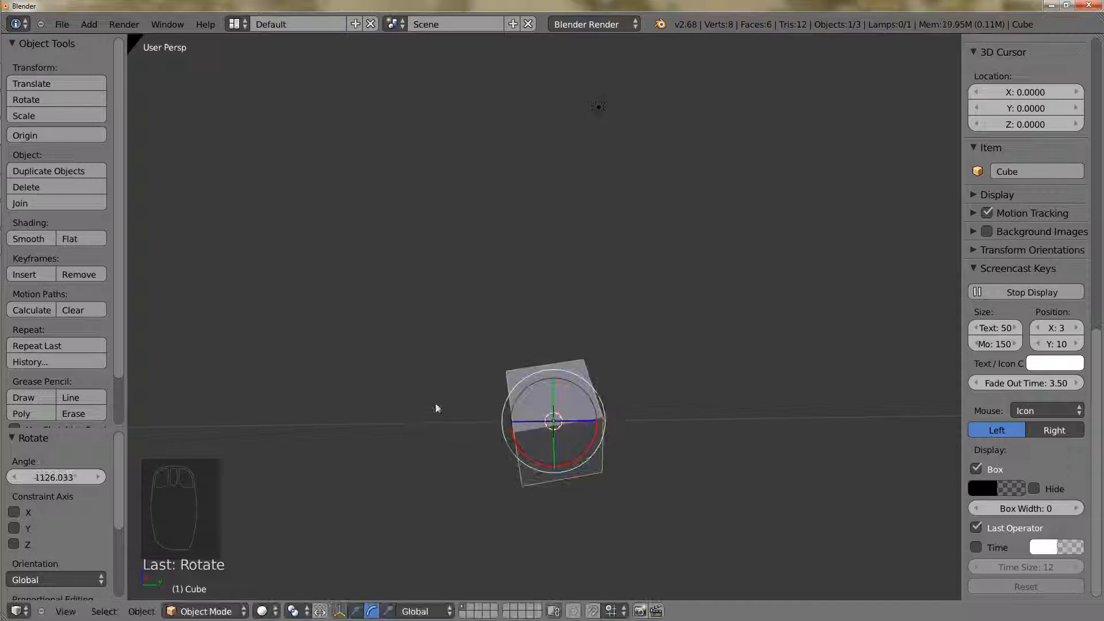
middle_click_drag(436, 407, 535, 483)
scroll(412, 451, "down", 5)
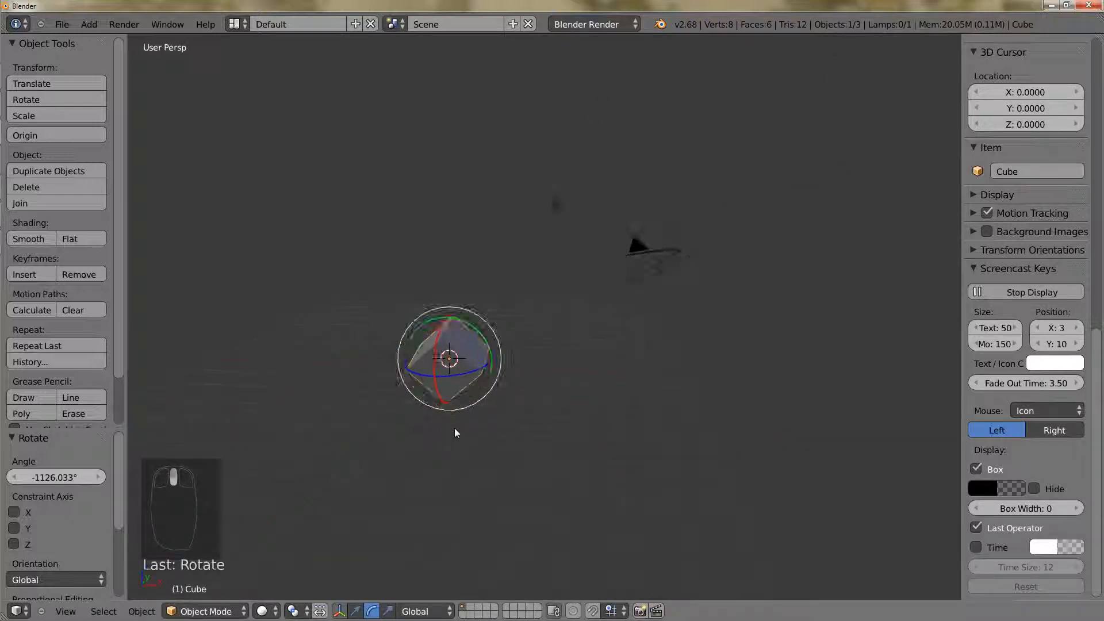
middle_click_drag(455, 429, 420, 475)
left_click_drag(496, 272, 500, 404)
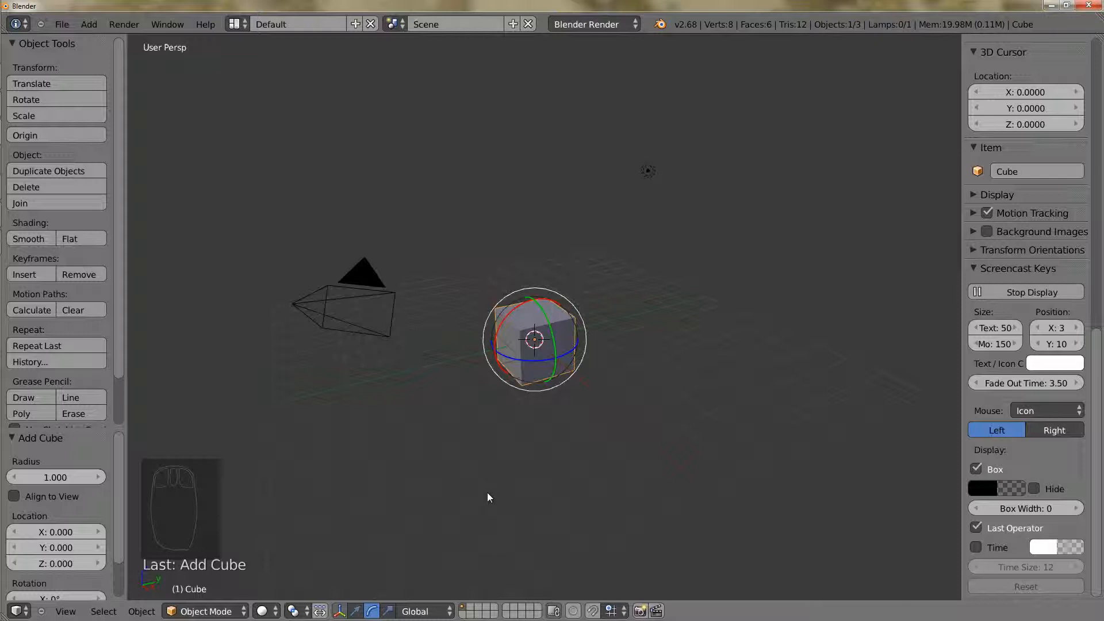
Rotate the cube, trying the global X and Y constraints, and apply a rotation of about 4221.67° around Z
key("r")
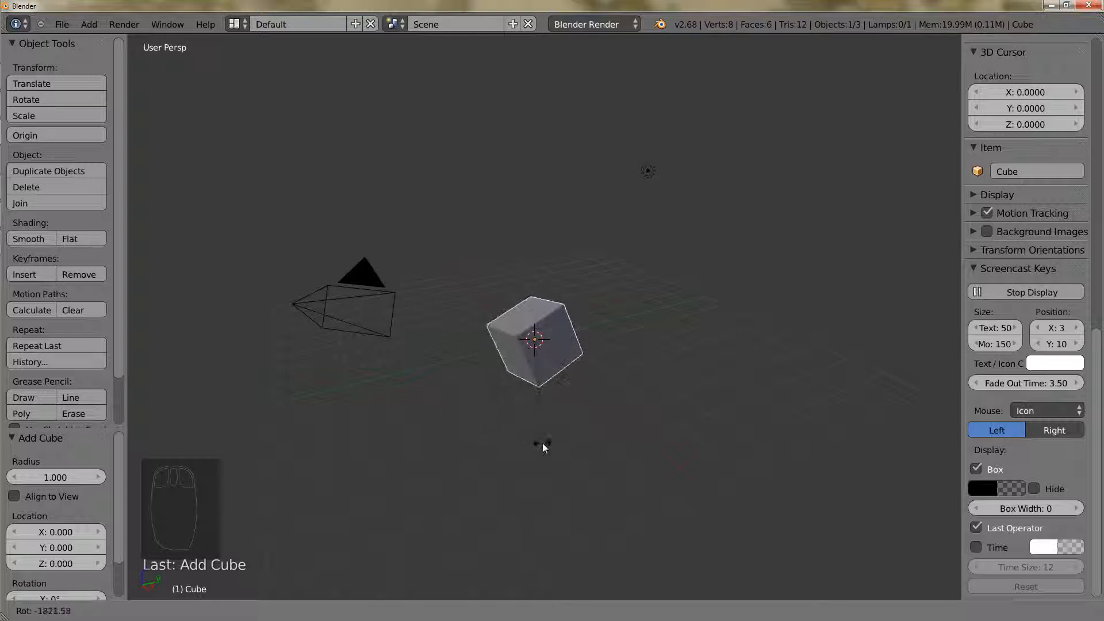
key("x")
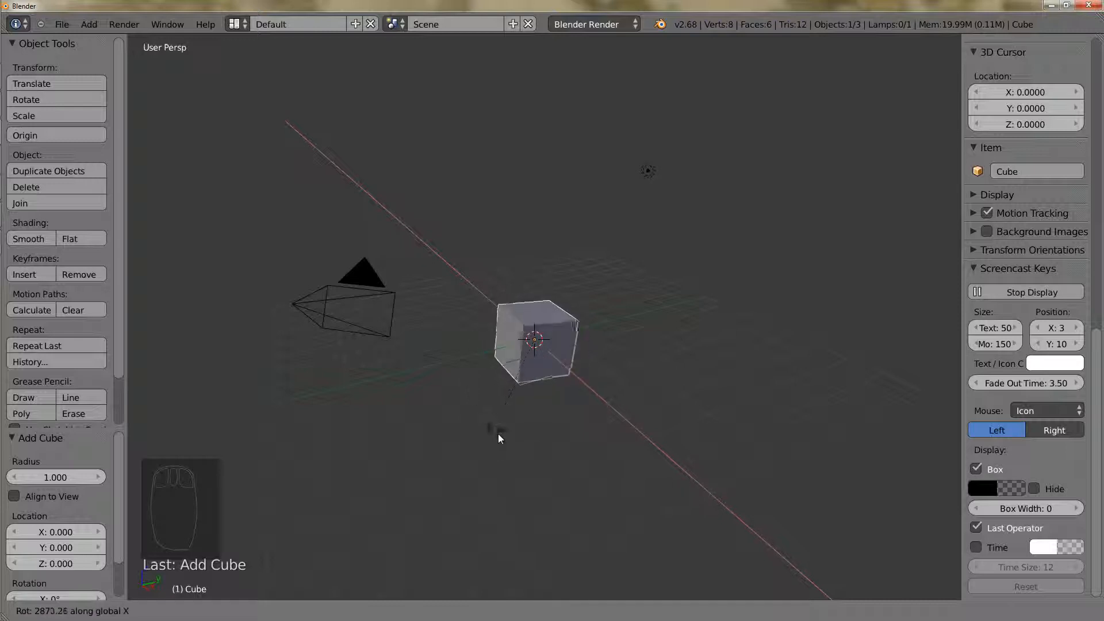
key("y")
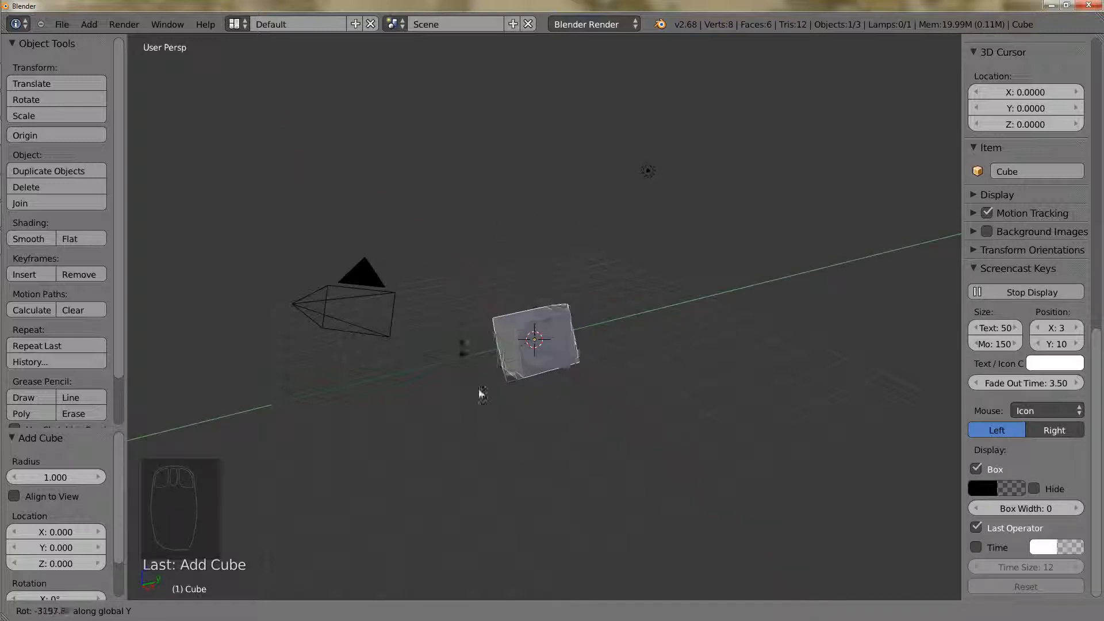
key("z")
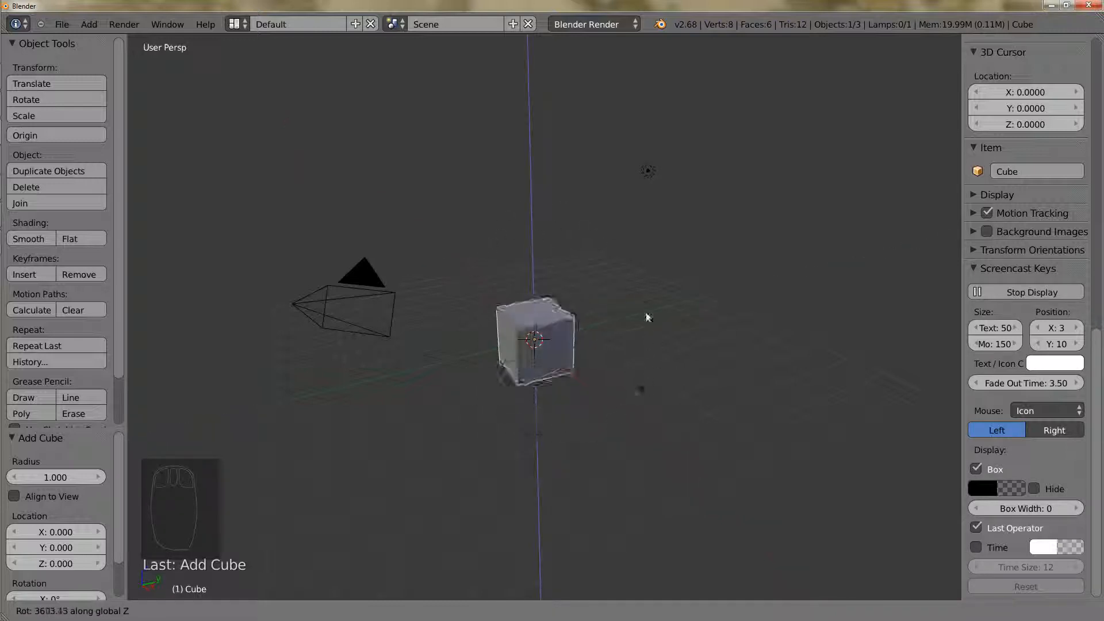
left_click(486, 315)
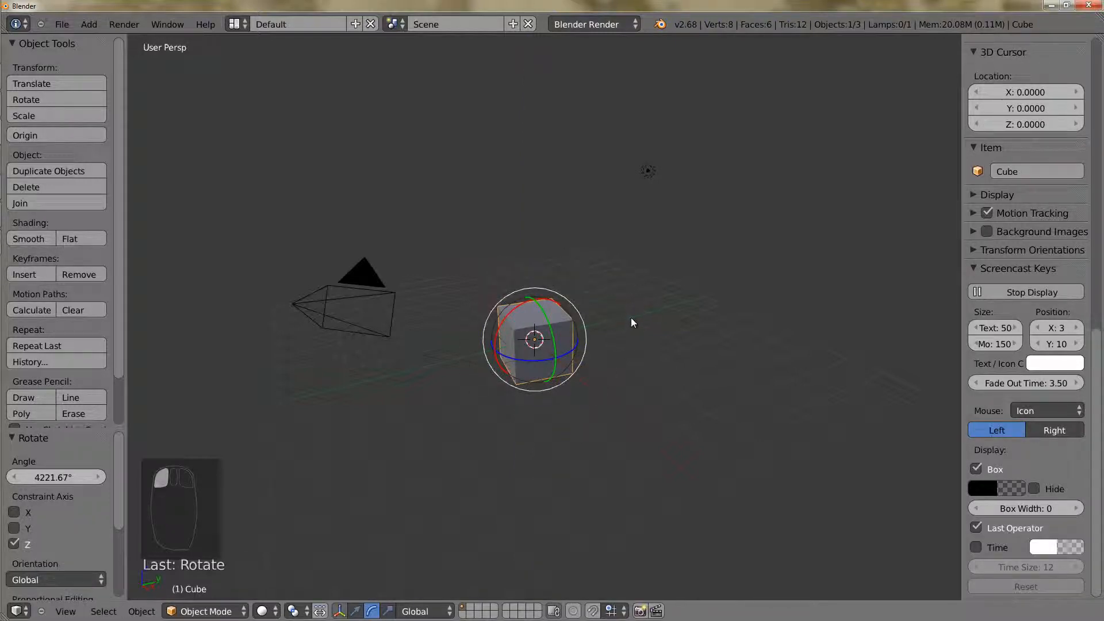
Rotate the cube freely on all axes using trackball rotation
key("r")
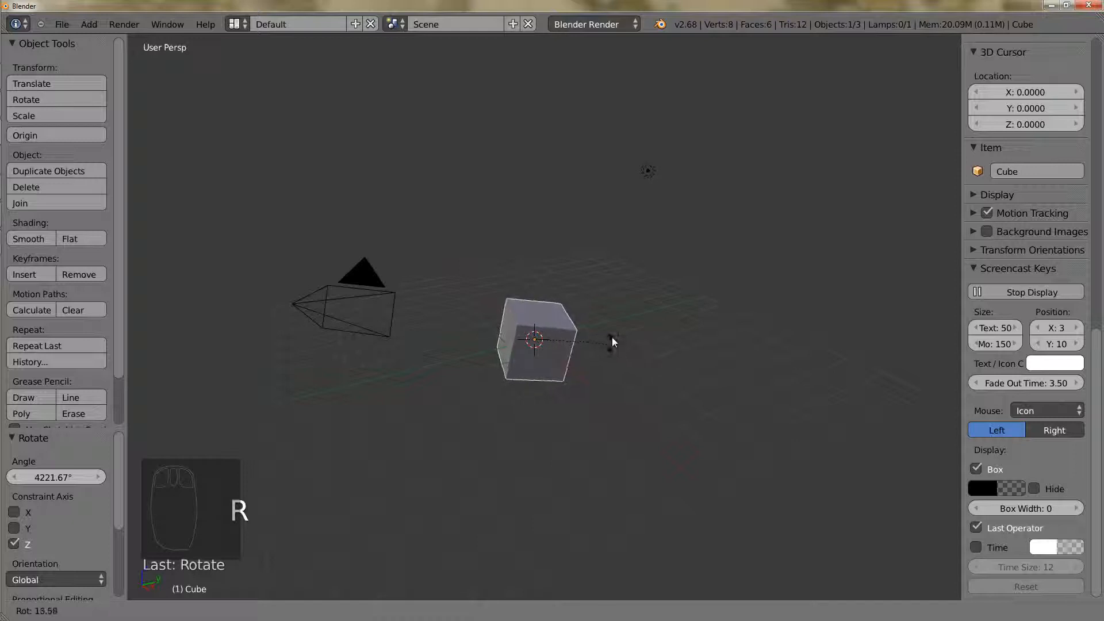
key("r")
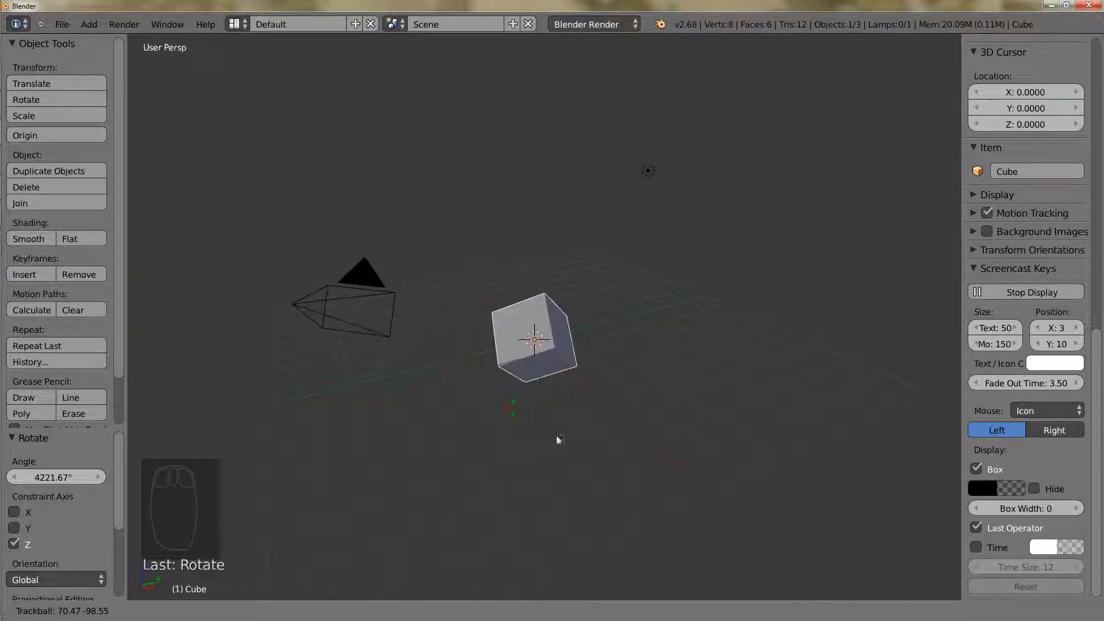
left_click(579, 247)
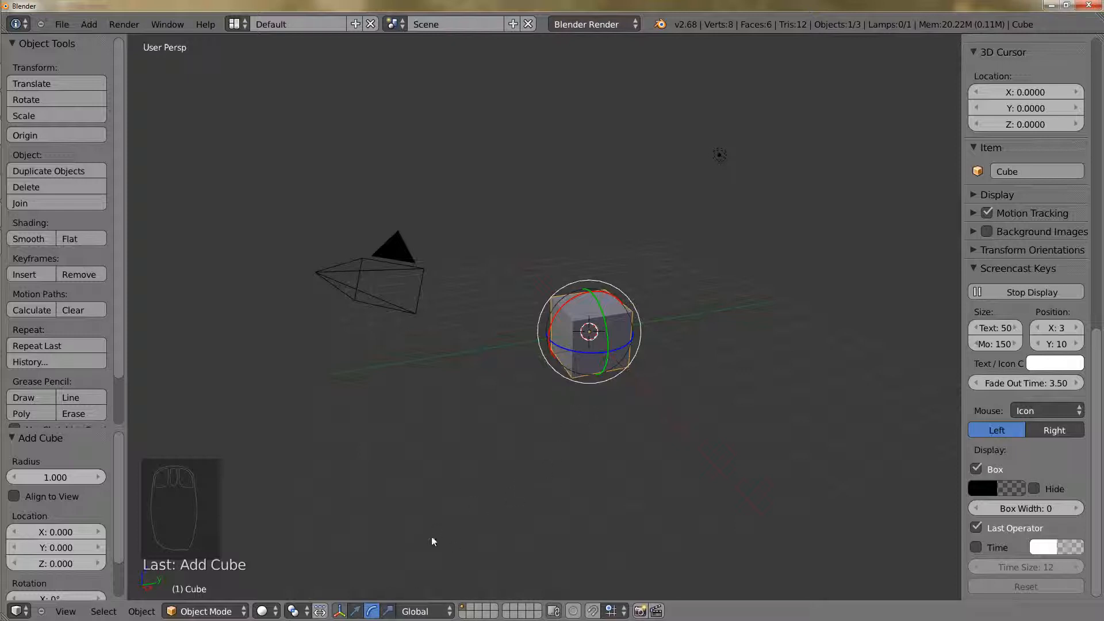
Stretch the cube with the scale manipulator's axis handles by about 6.033 along Z, 6.730 along X and 2.368 along Y
left_click(390, 611)
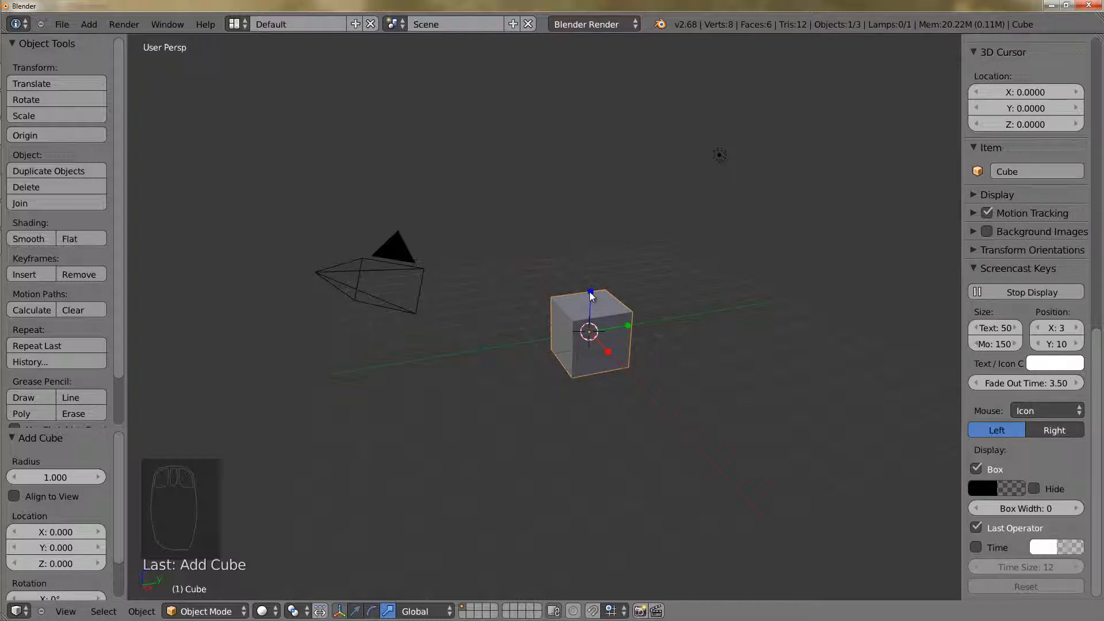
left_click_drag(591, 292, 599, 92)
middle_click_drag(565, 264, 629, 277)
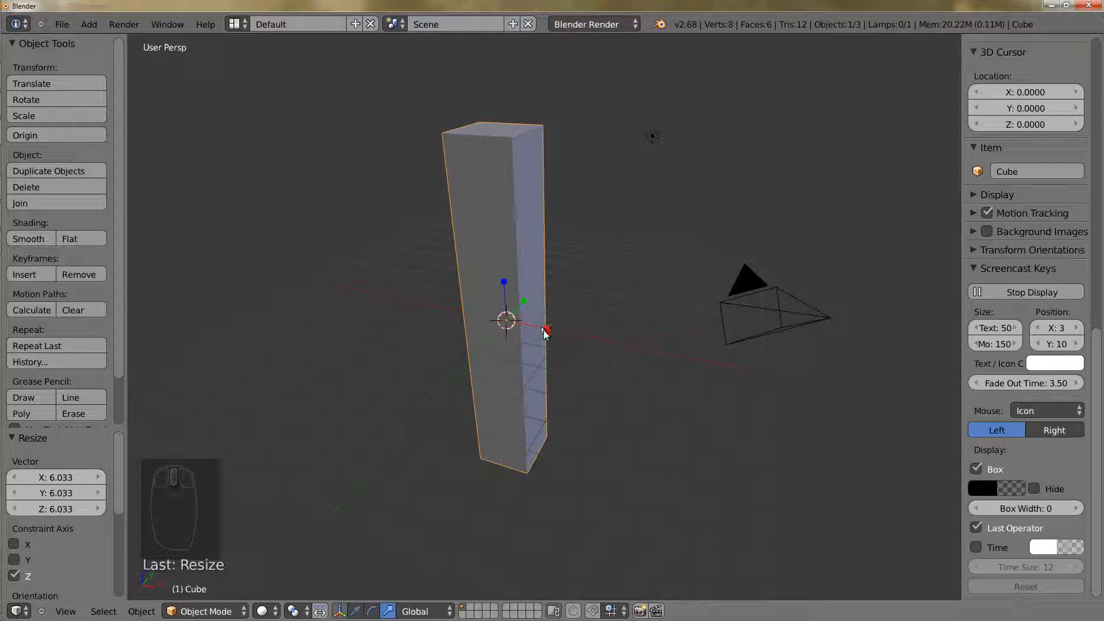
left_click_drag(547, 331, 804, 359)
middle_click_drag(804, 359, 599, 382)
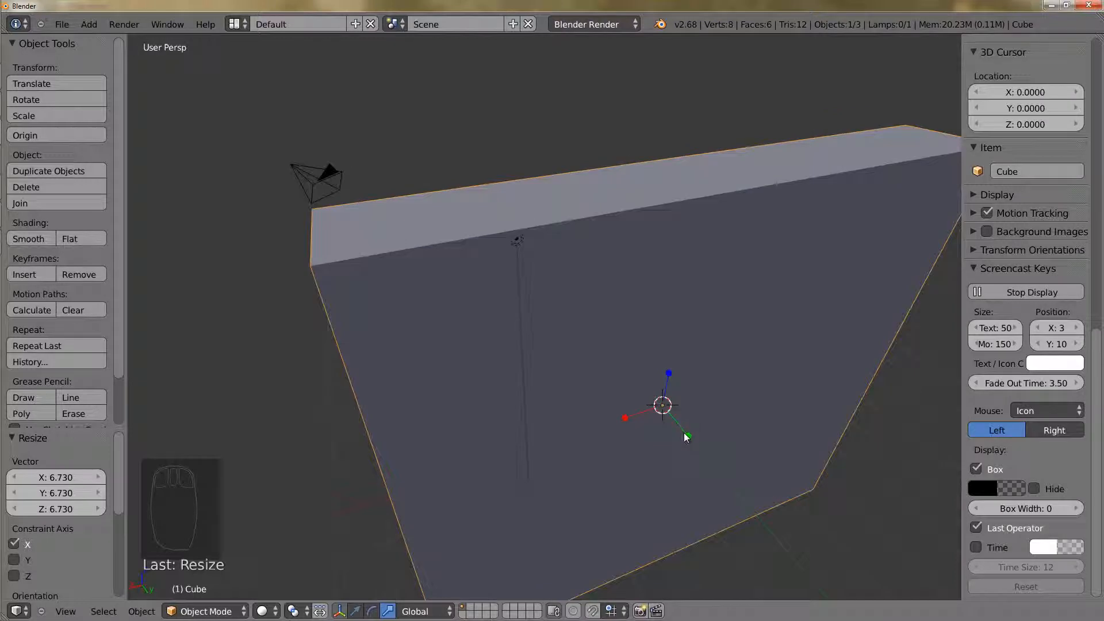
left_click_drag(688, 439, 585, 416)
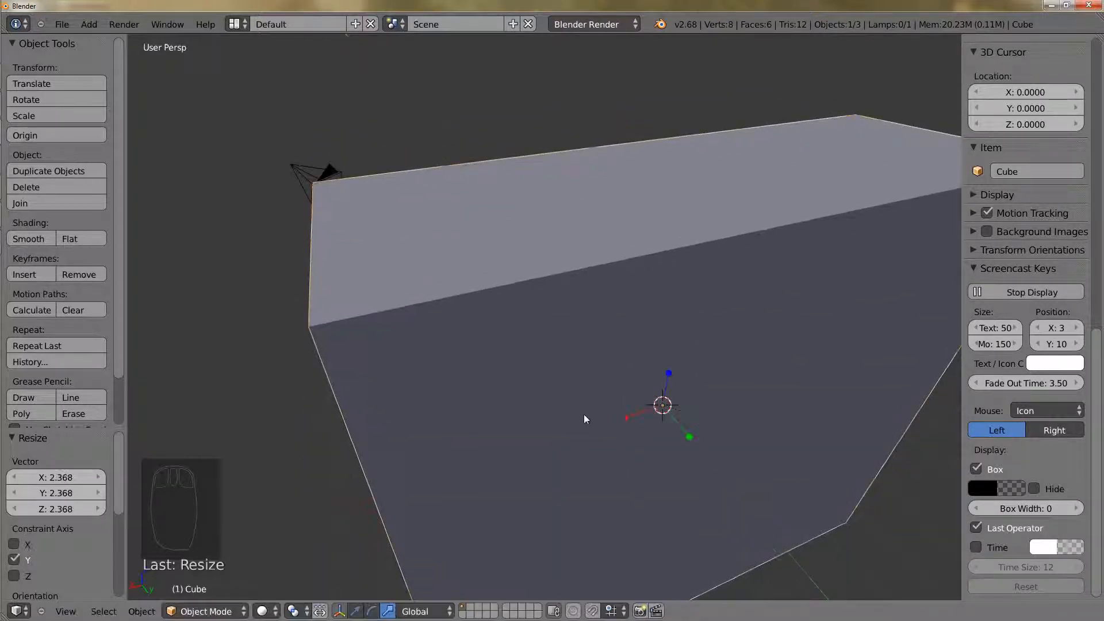
middle_click_drag(585, 416, 572, 344)
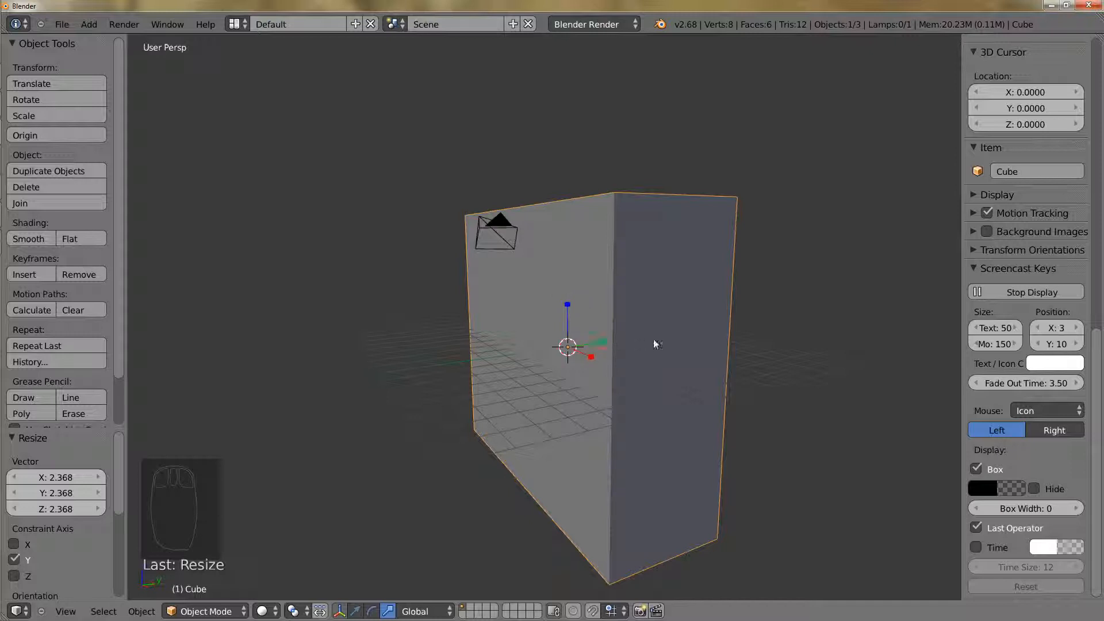
Scale the stretched cube uniformly on all axes by about -1.110
scroll(585, 363, "up", 1)
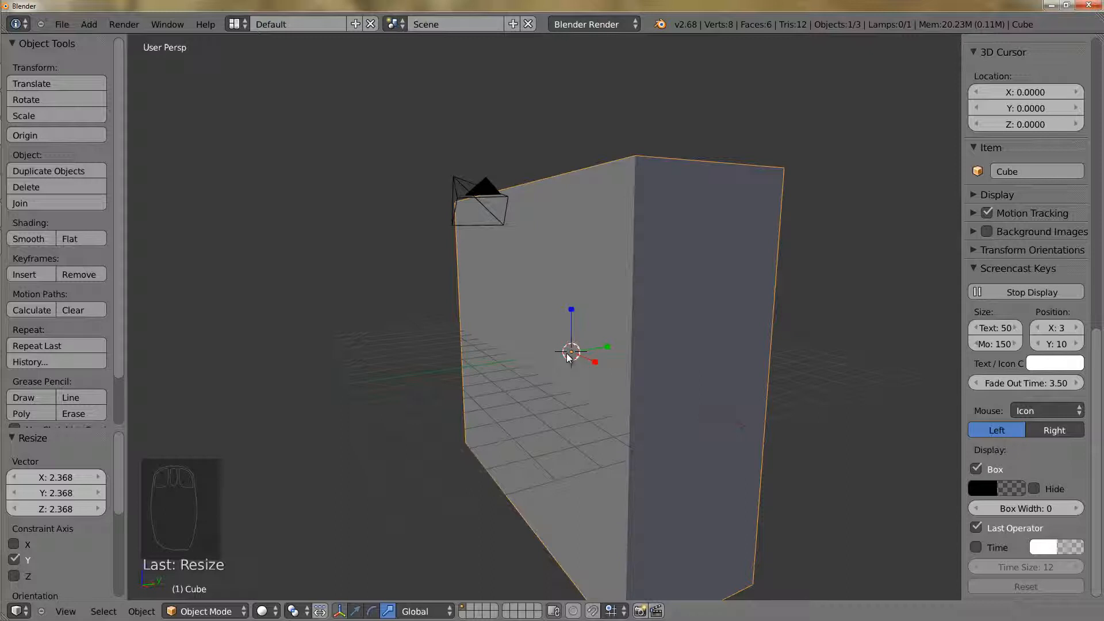
key("s")
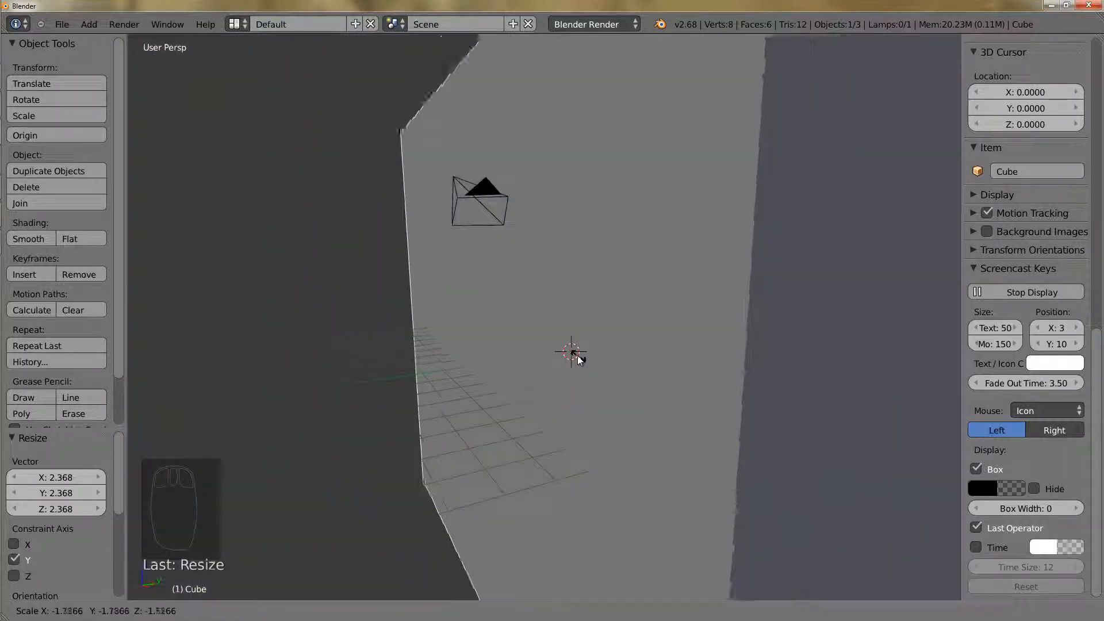
left_click(575, 357)
middle_click_drag(570, 382, 580, 365)
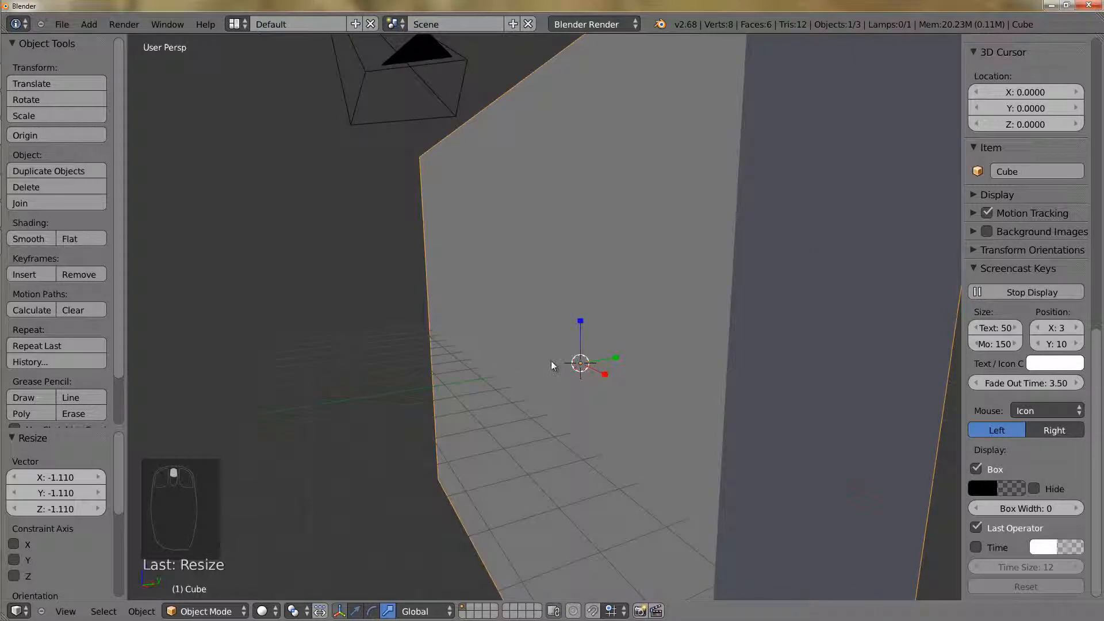
Scale the block uniformly several more times, including by factors of about 0.472 and 0.869
key("s")
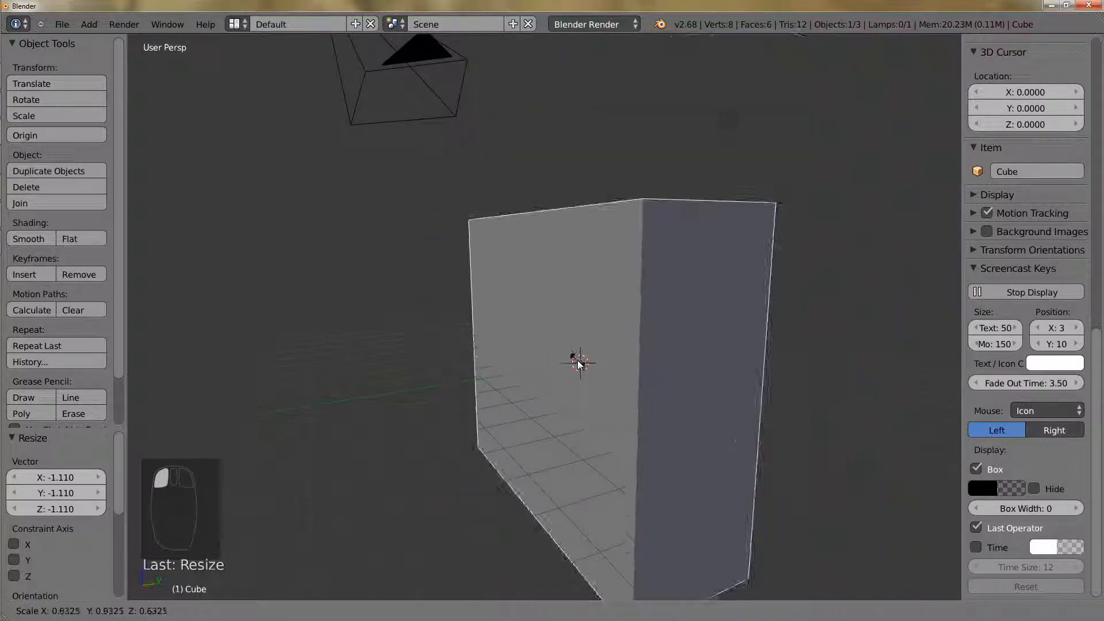
left_click(577, 363)
key("s")
left_click(578, 362)
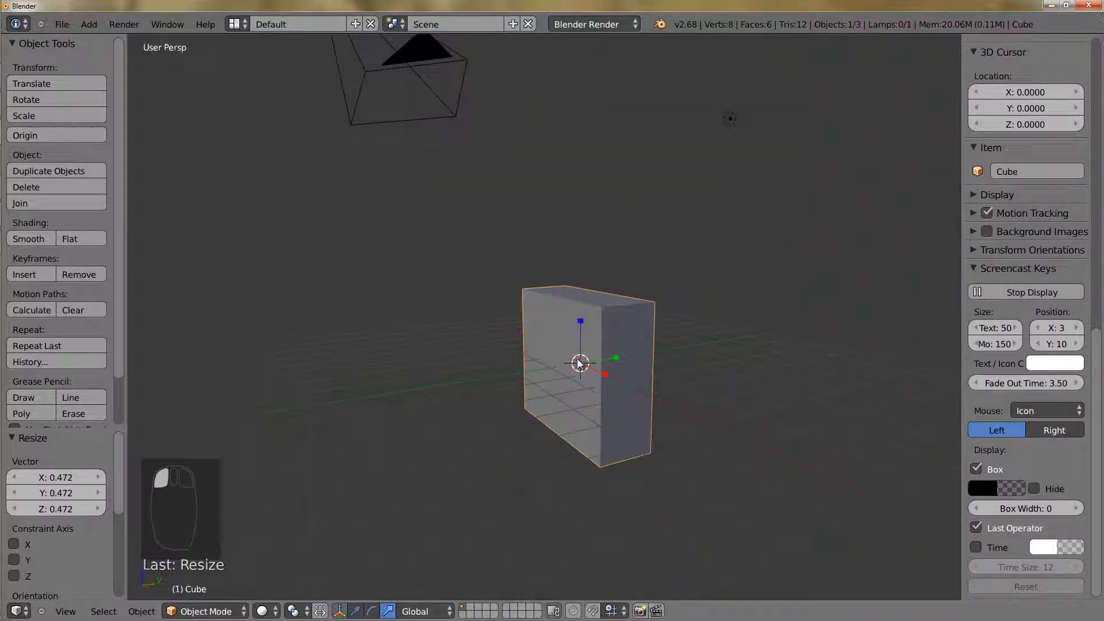
key("s")
left_click(580, 363)
key("s")
left_click(577, 362)
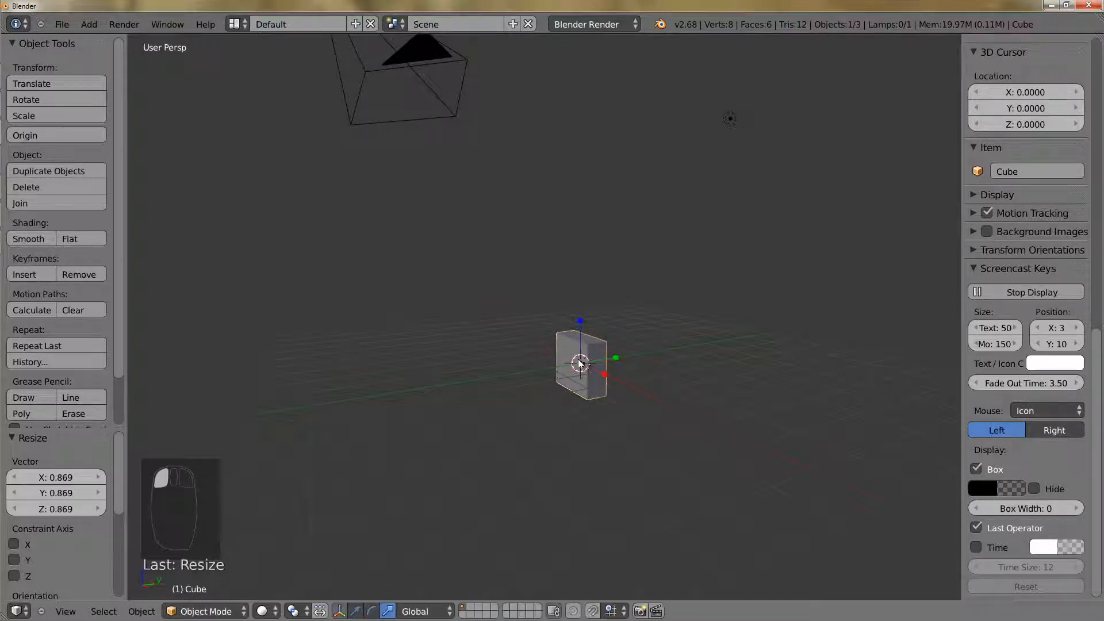
key("s")
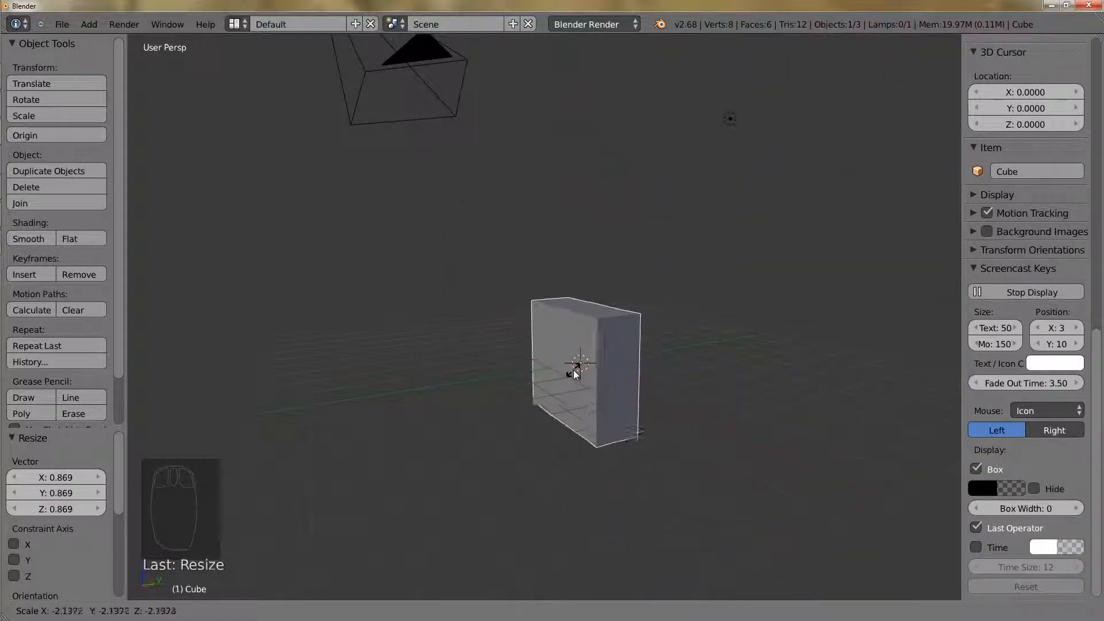
left_click(588, 367)
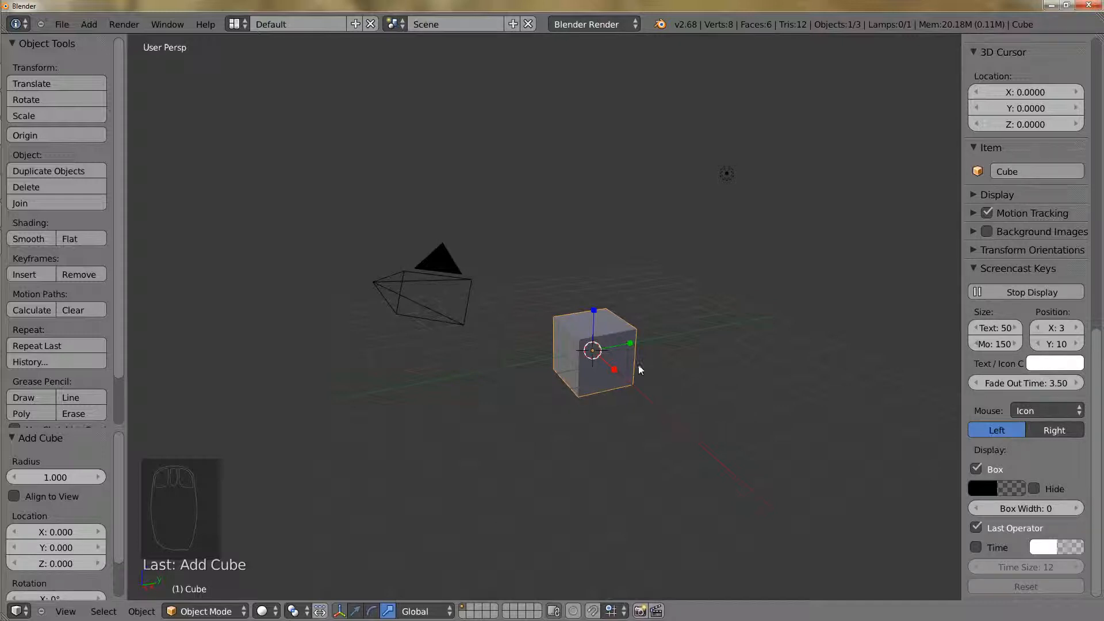
Scale the cube, trying the global Z and X constraints, and apply a factor of about 4.491 along Y
key("s")
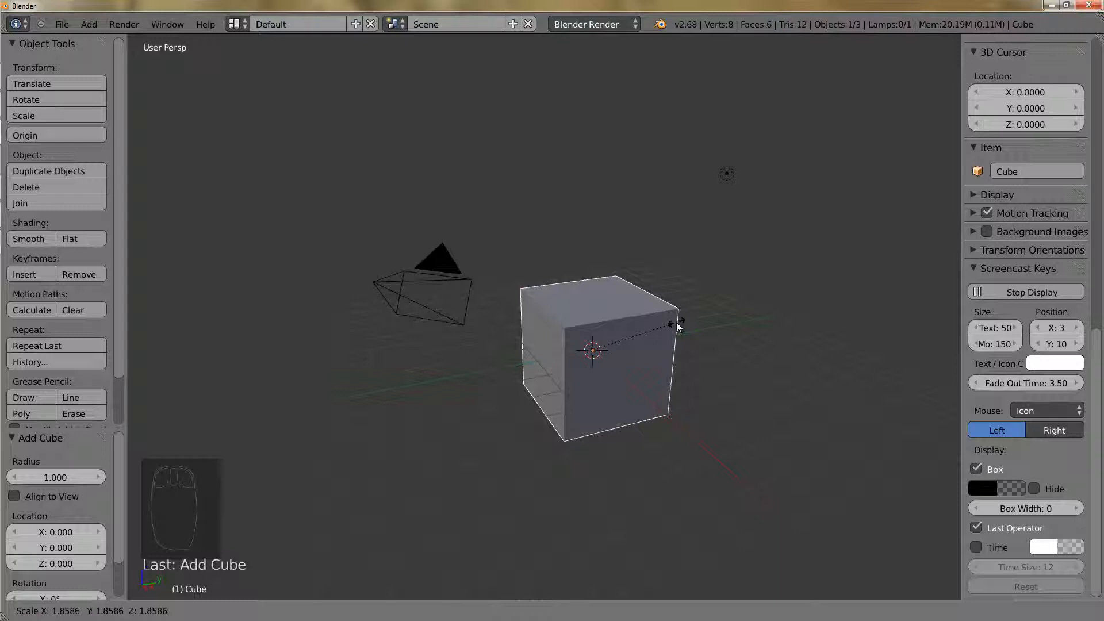
key("z")
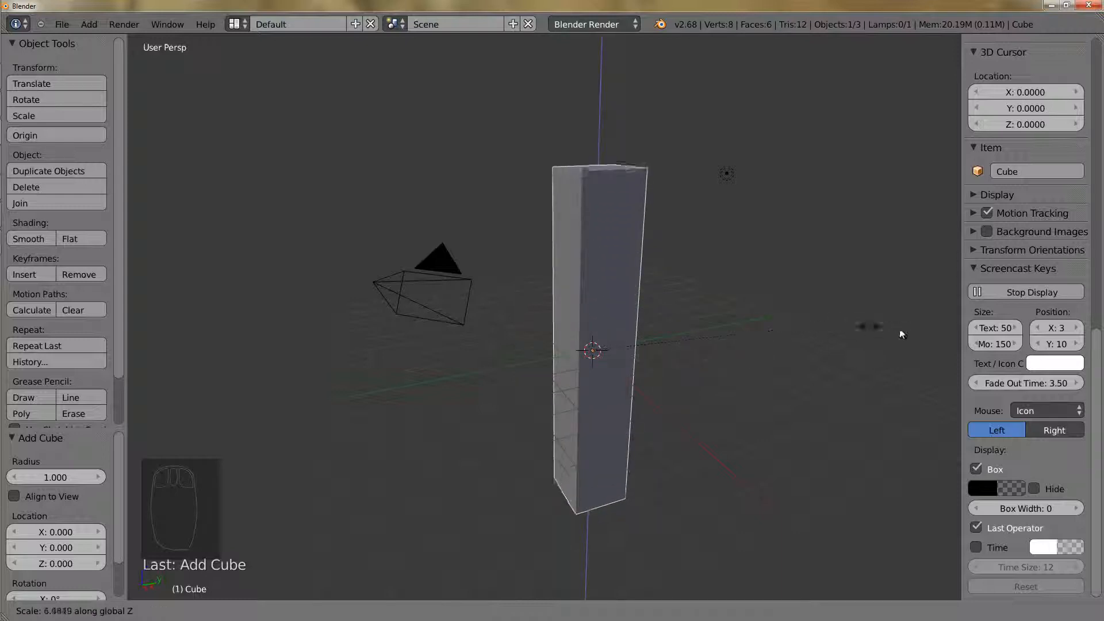
key("x")
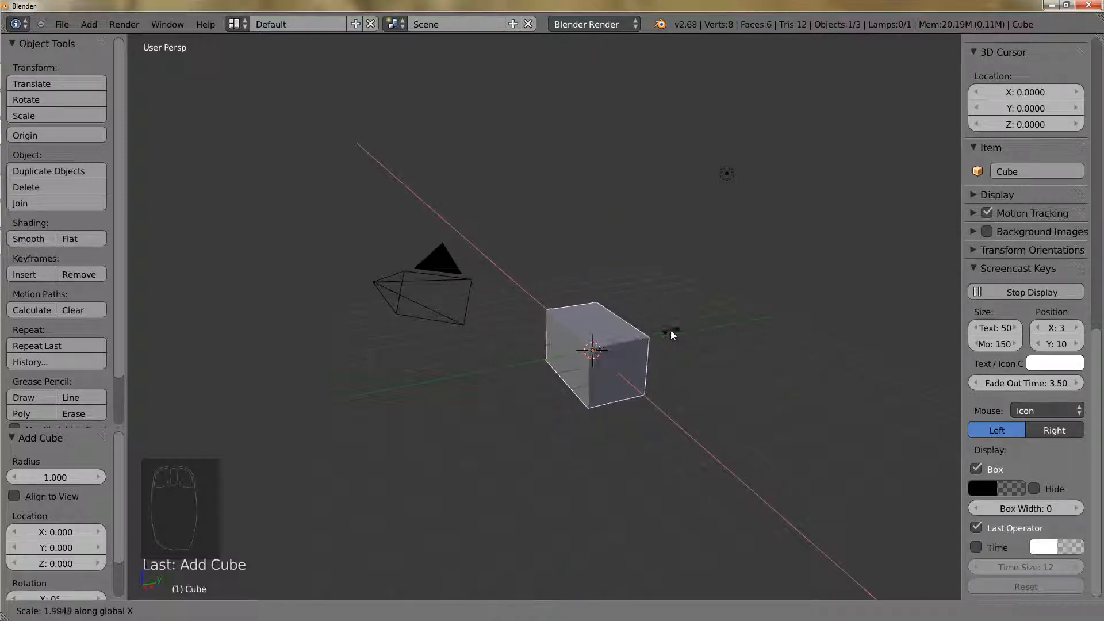
key("y")
left_click(702, 333)
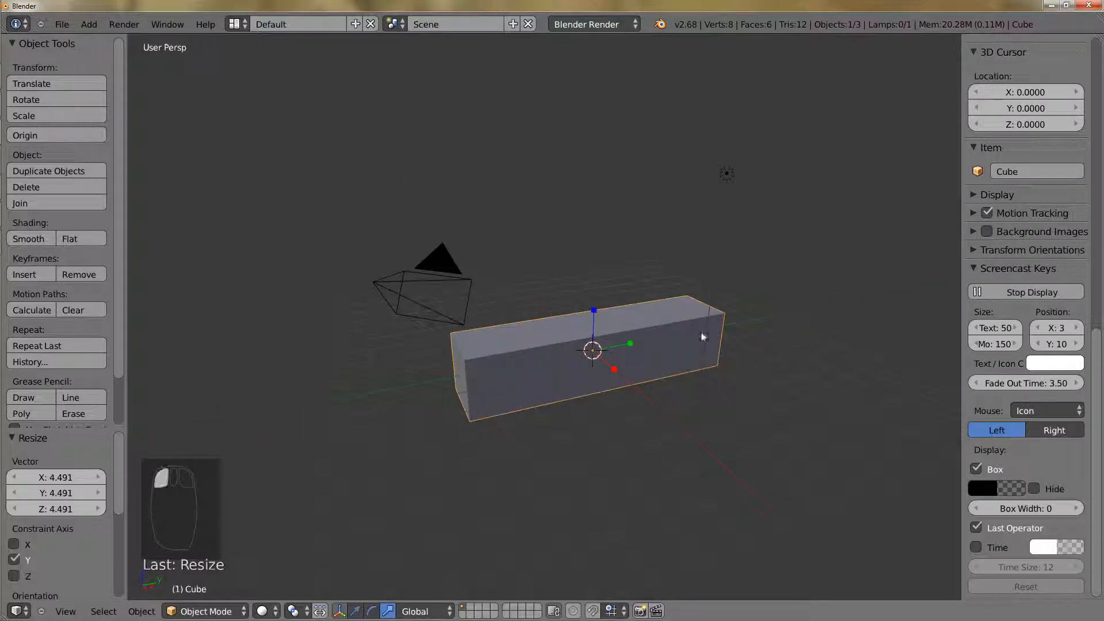
Enlarge the elongated cube along global Z, and scale it by about 1.729 along X
key("s")
key("z")
left_click(883, 345)
middle_click_drag(881, 342, 789, 341)
key("s")
key("x")
left_click(860, 355)
Shrink the block with constrained scaling, by about 0.272 along Z and about 0.518 along X
key("s")
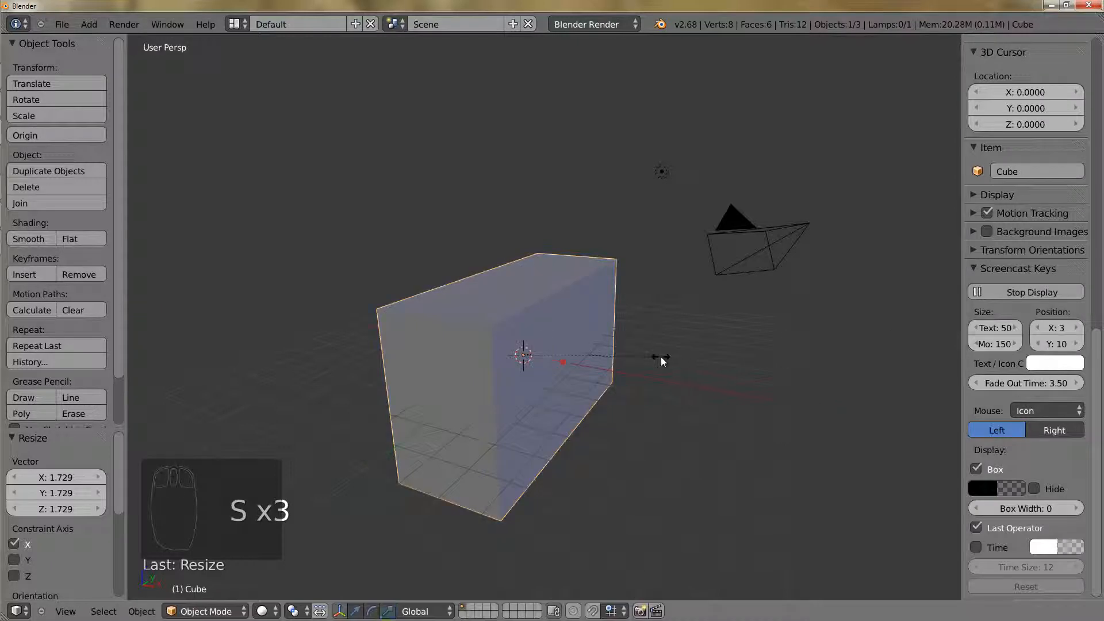
key("z")
left_click(560, 347)
middle_click_drag(561, 347, 619, 382)
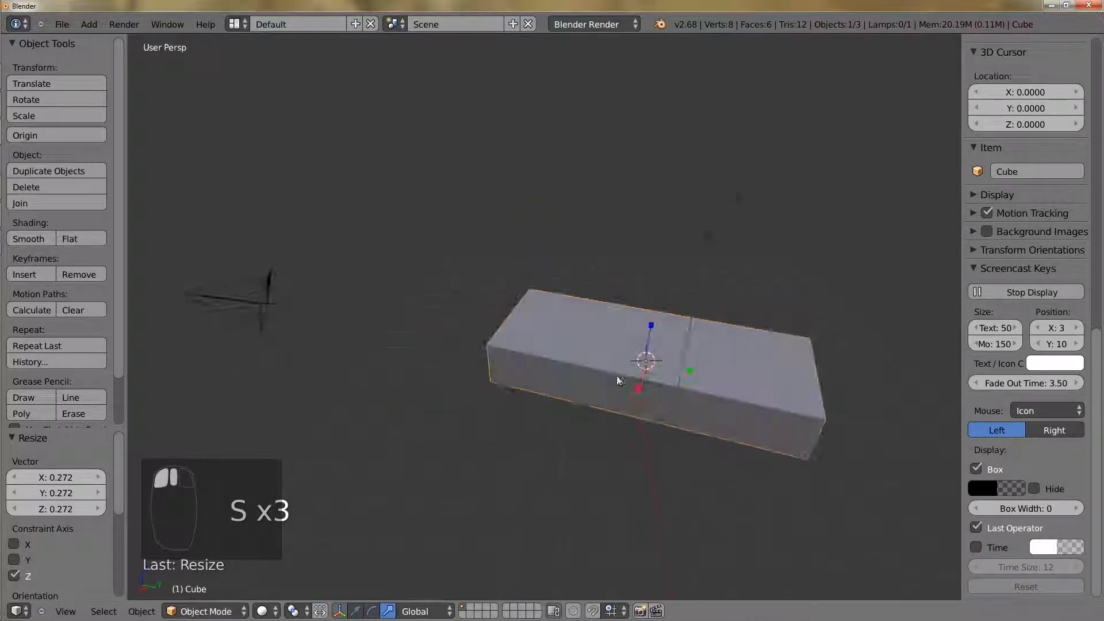
key("s")
key("x")
left_click(695, 371)
middle_click_drag(694, 371, 557, 329)
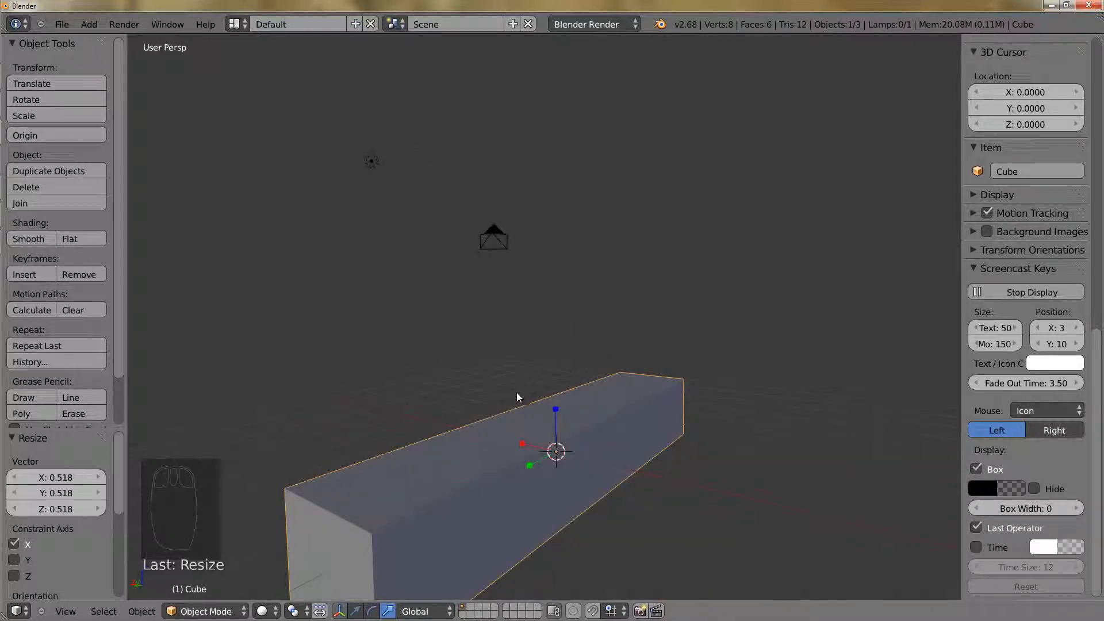
middle_click_drag(516, 393, 673, 430)
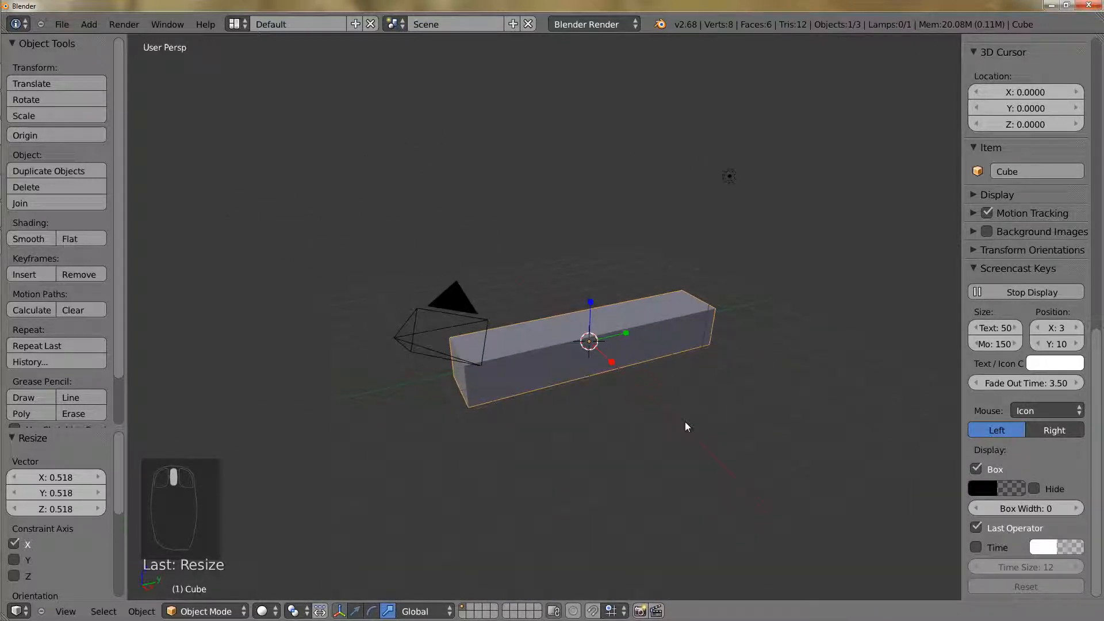